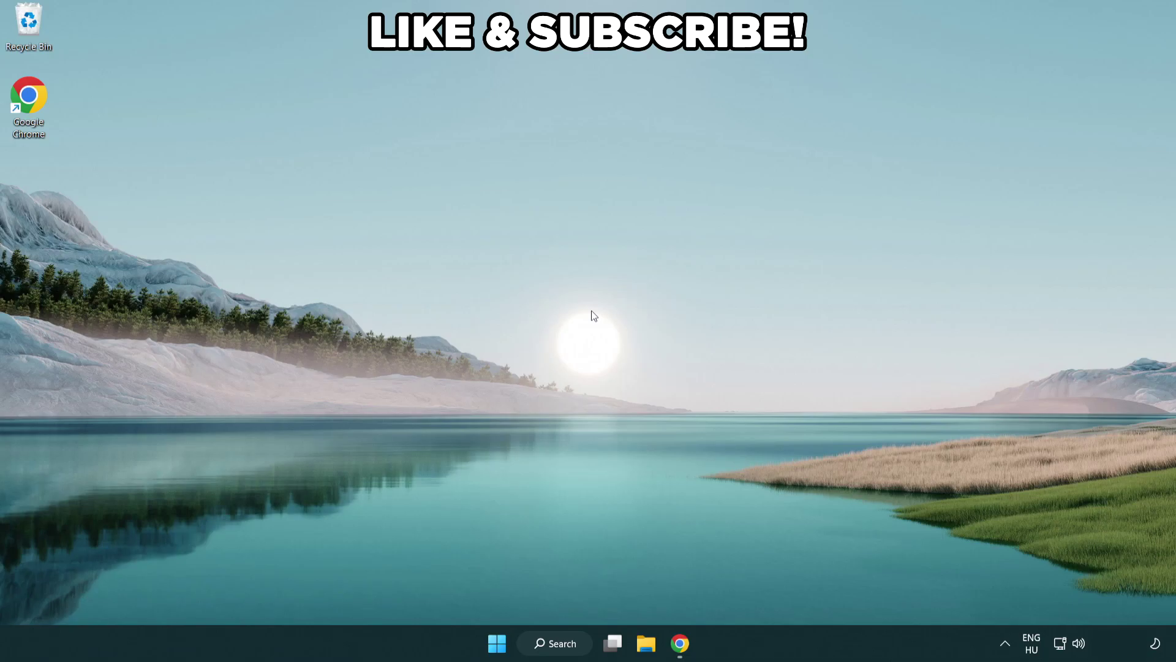
# Step: Search Windows for 'edit power plan' to bring up the power plan settings
pyautogui.click(569, 641)
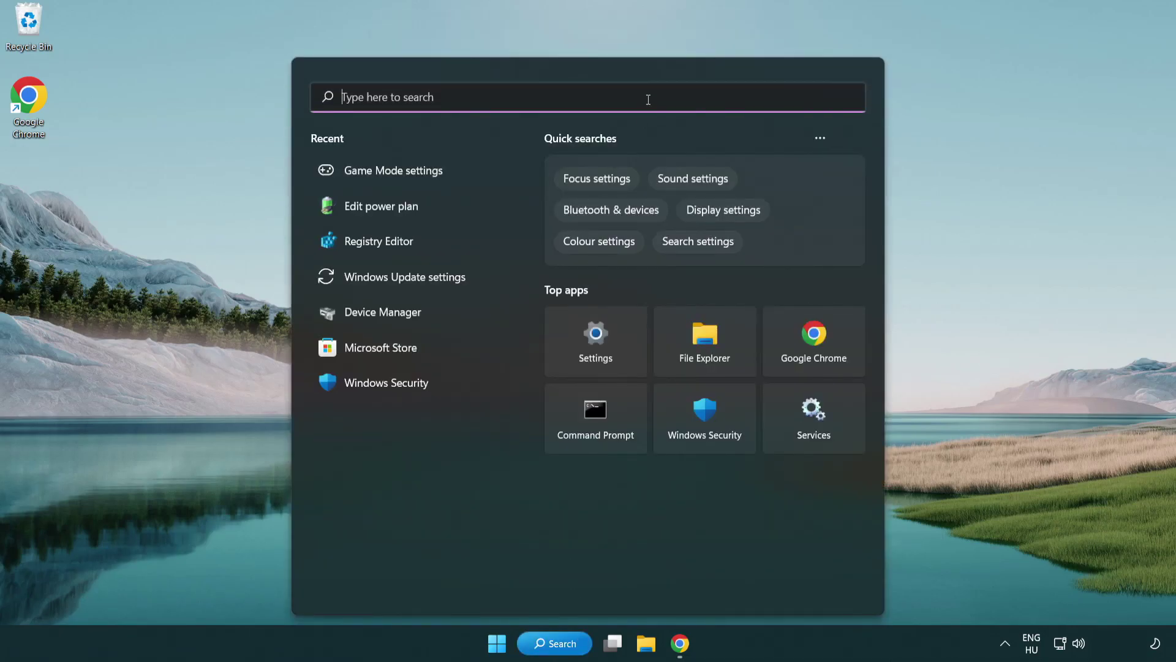
pyautogui.write('edit power ')
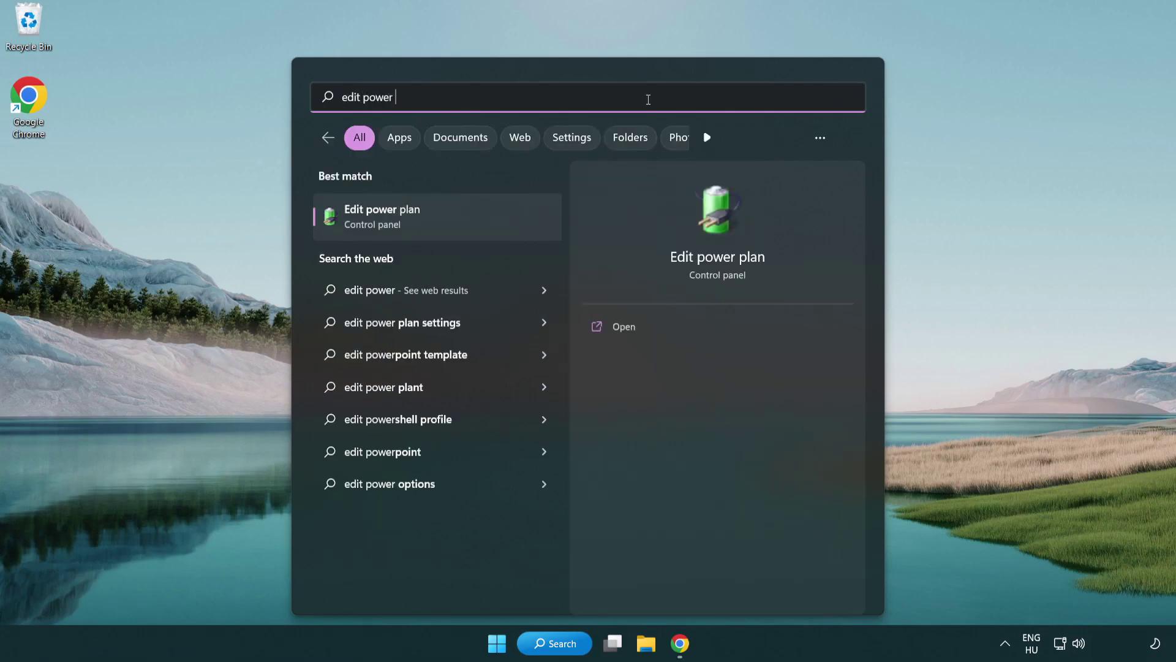
pyautogui.write('plan')
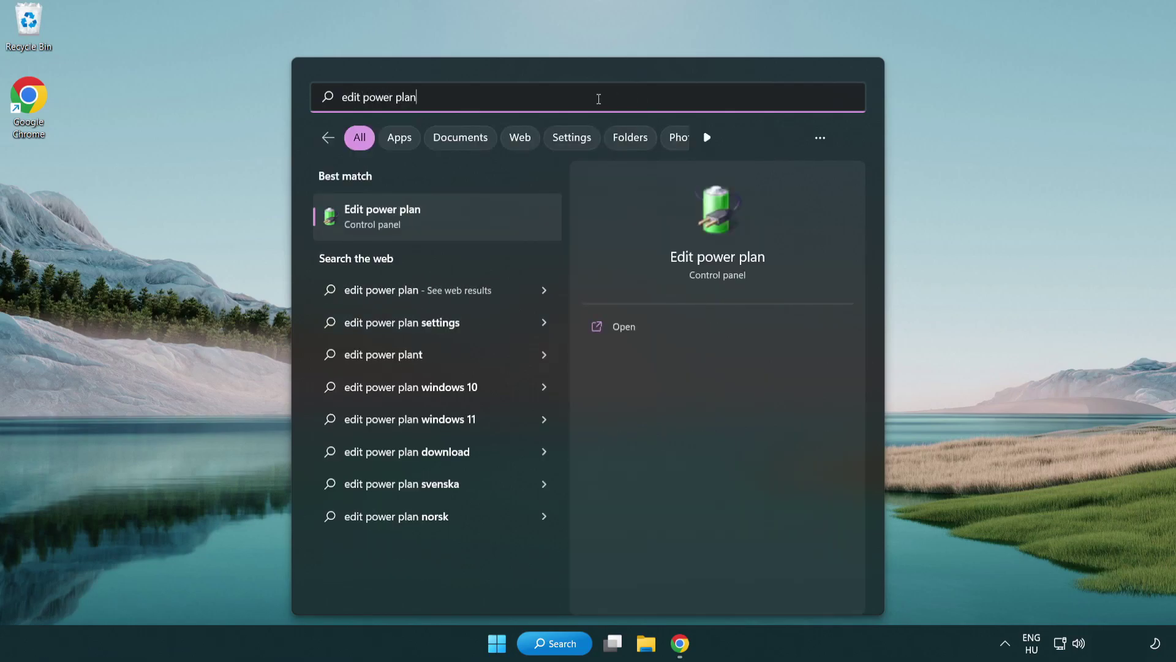
# Step: Make High performance the active power plan in Power Options, then close the window
pyautogui.click(442, 219)
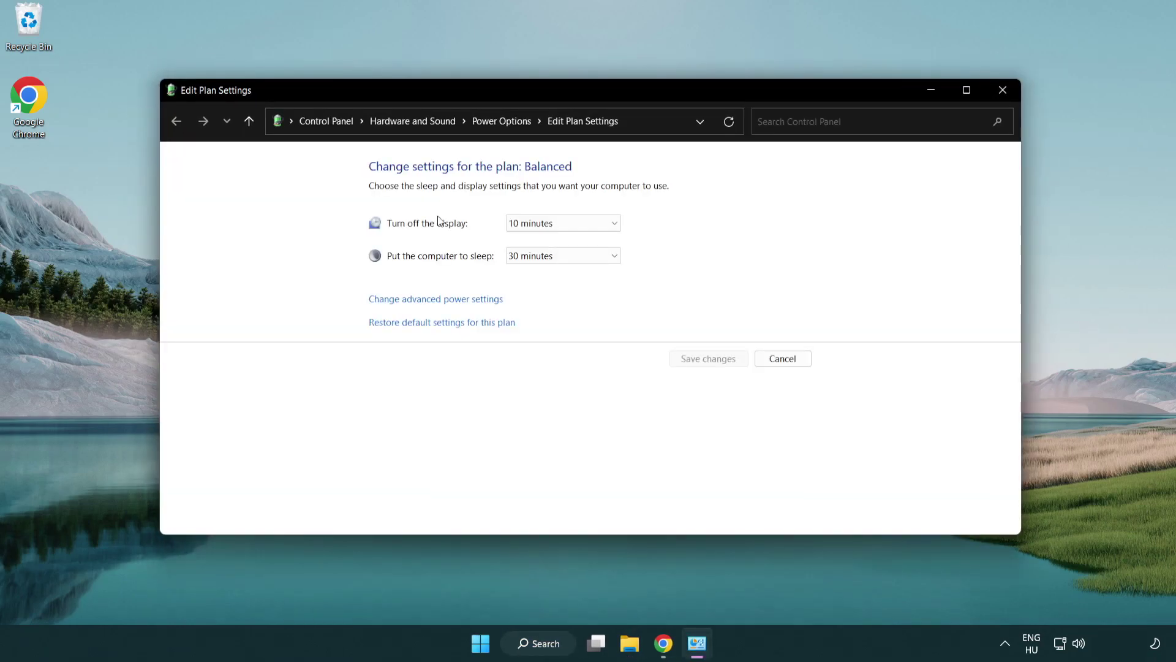
pyautogui.click(513, 133)
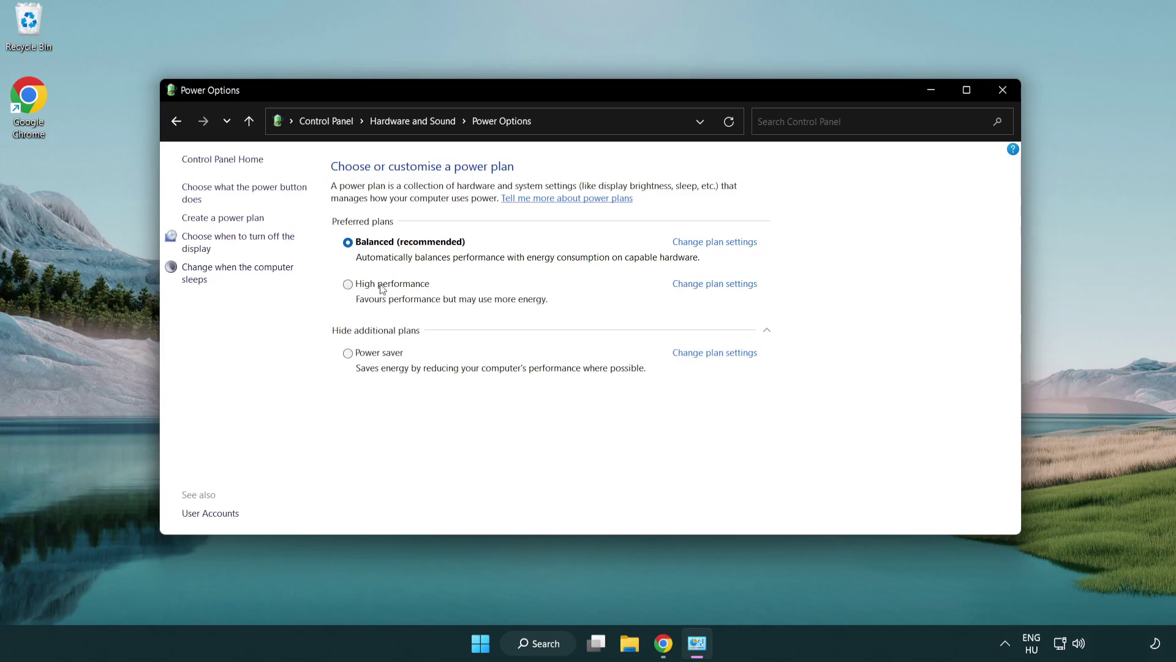
pyautogui.click(348, 285)
pyautogui.click(1002, 92)
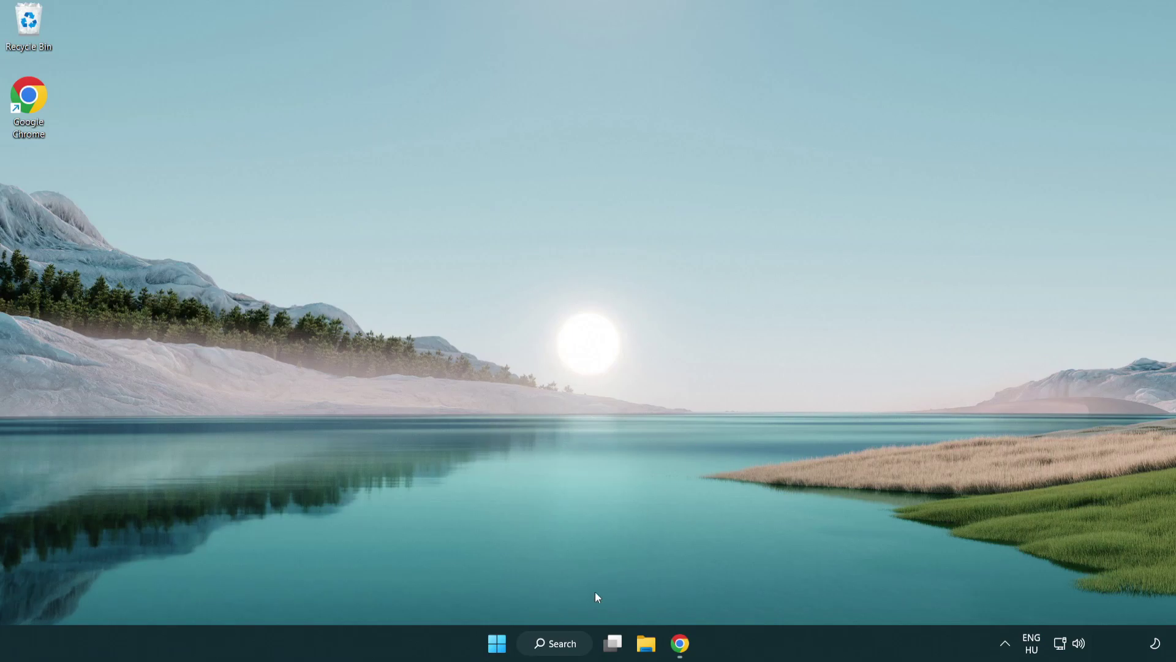
# Step: Search Windows for 'device manager'
pyautogui.click(569, 643)
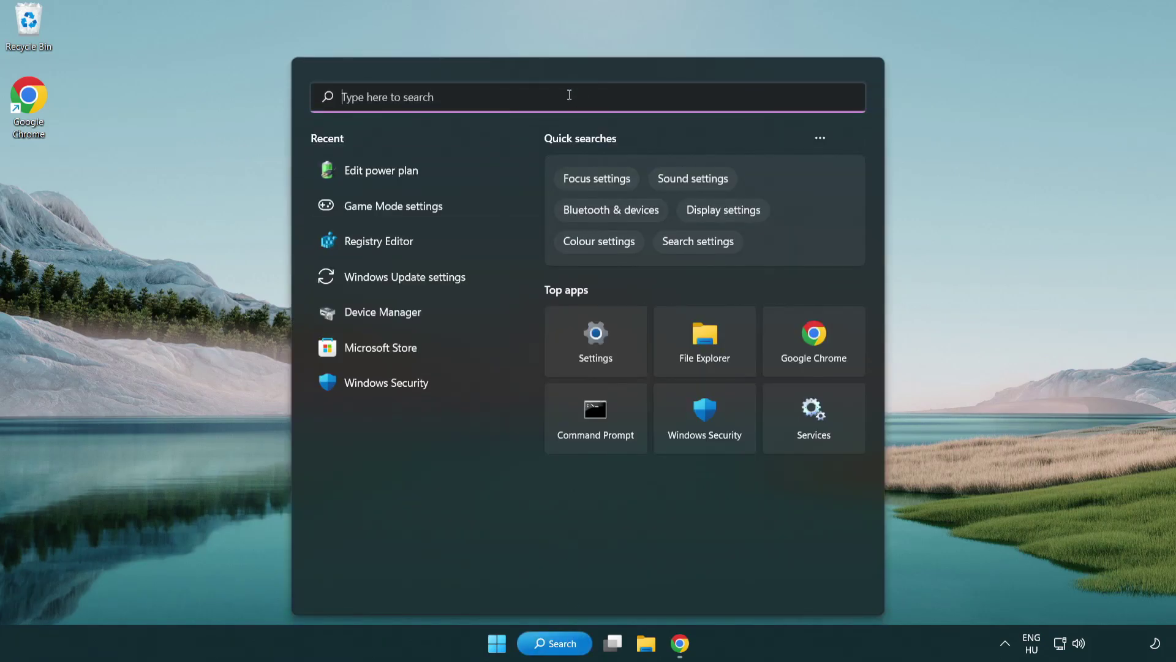
pyautogui.write('device manager')
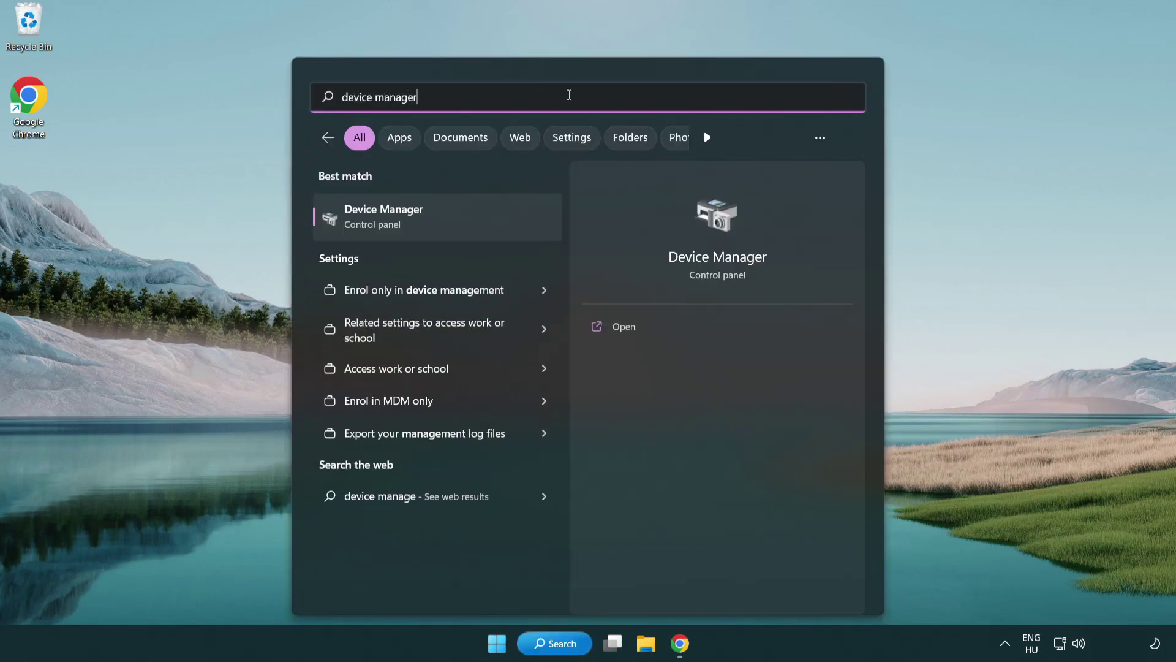
# Step: Open Device Manager, expand Display adapters and bring up actions for VMware SVGA 3D
pyautogui.click(450, 220)
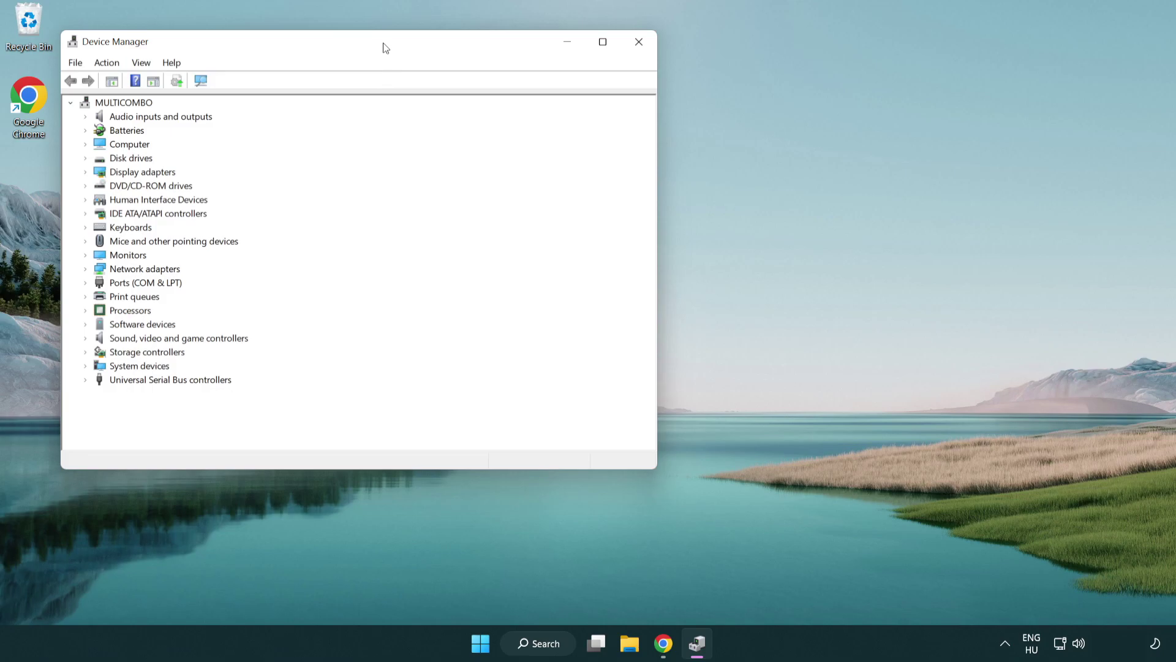
pyautogui.moveTo(386, 47); pyautogui.dragTo(604, 111)
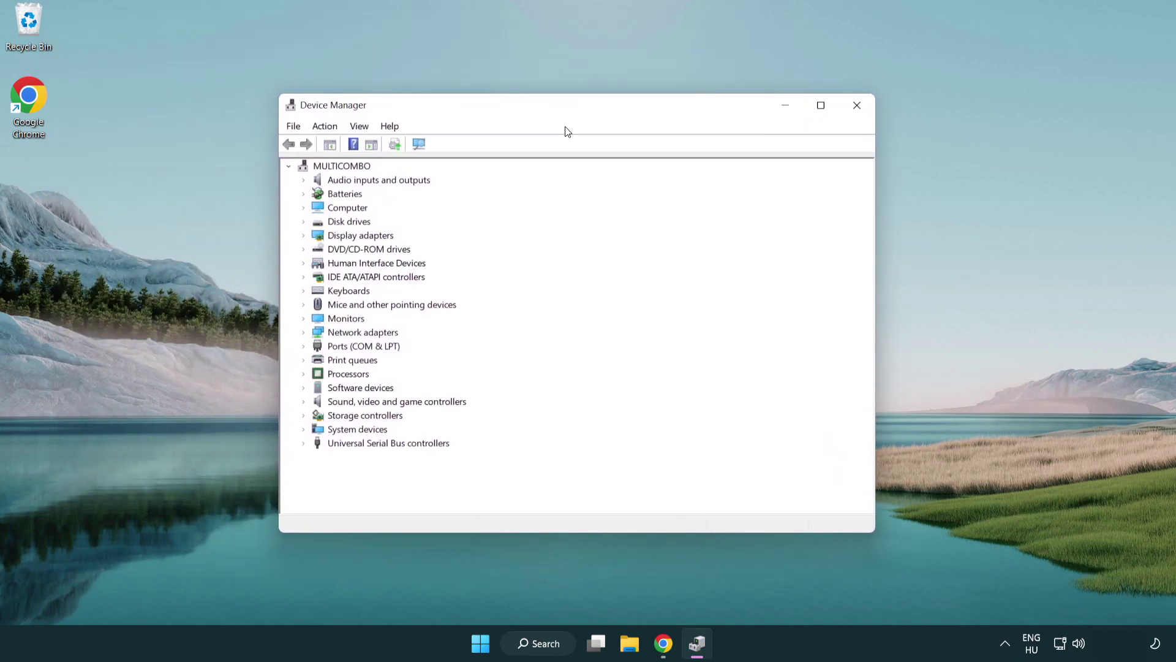
pyautogui.click(318, 234)
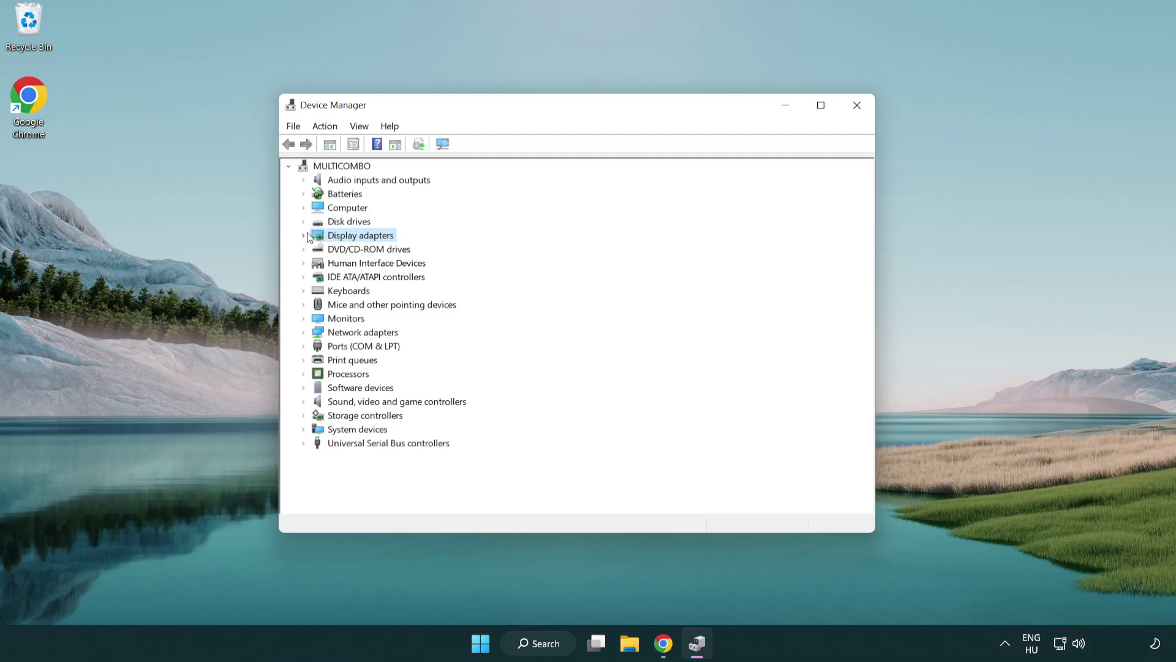
pyautogui.click(304, 235)
pyautogui.press('Down')
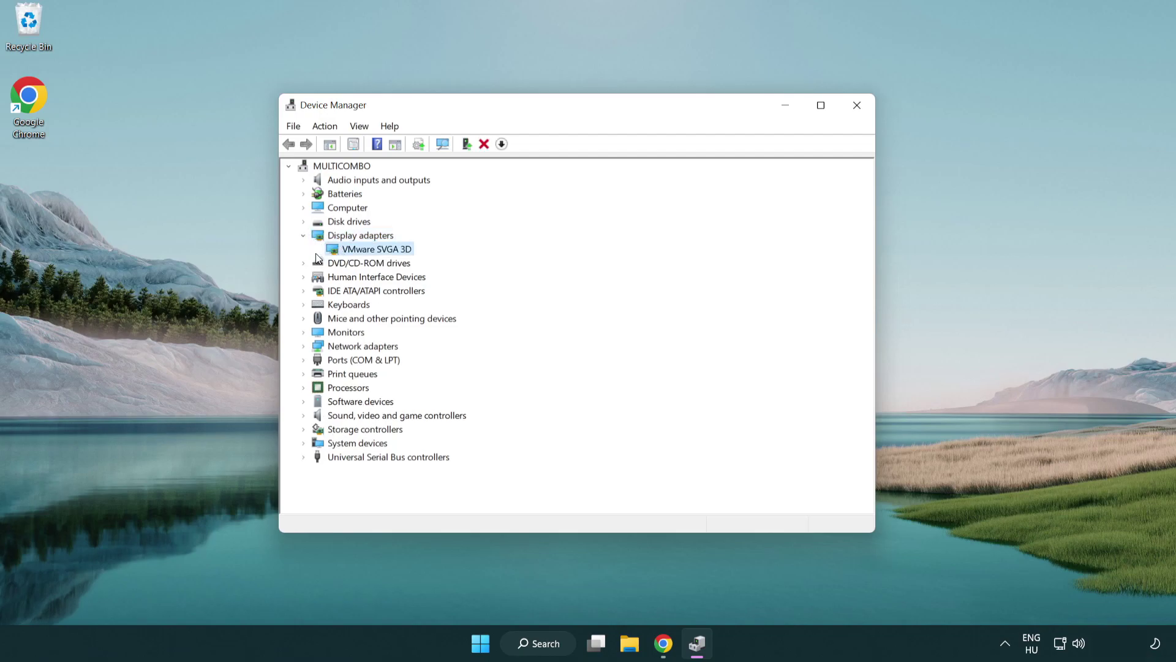
pyautogui.rightClick(370, 255)
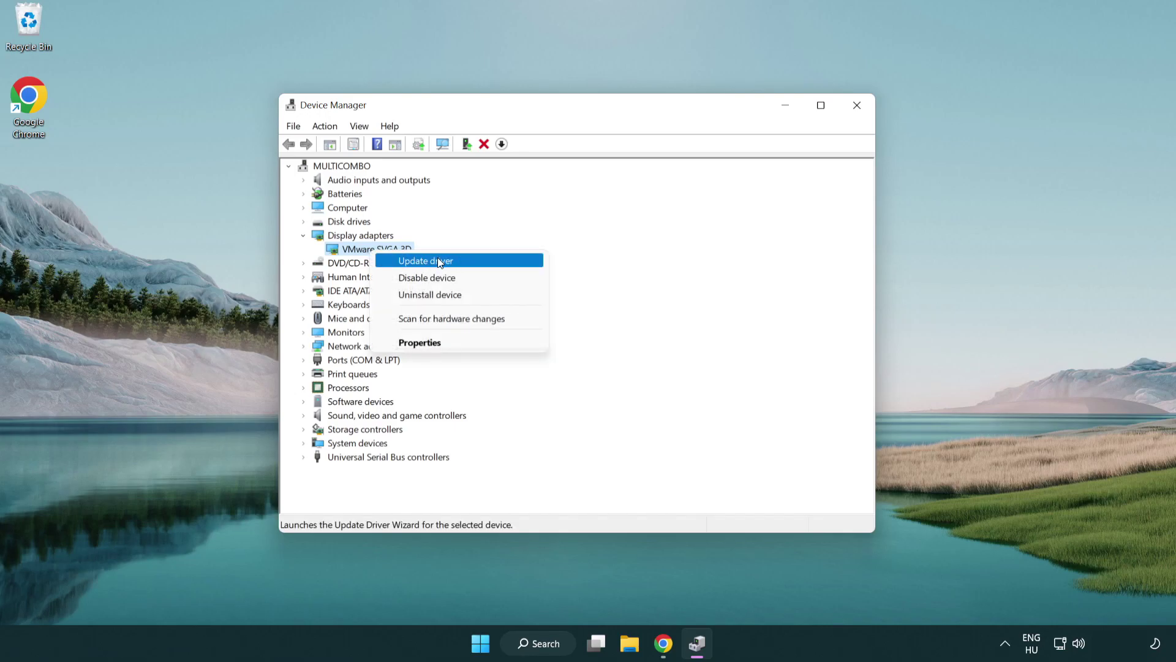
# Step: Auto-search for a VMware SVGA 3D driver, accept that the best is installed, close Device Manager
pyautogui.click(470, 262)
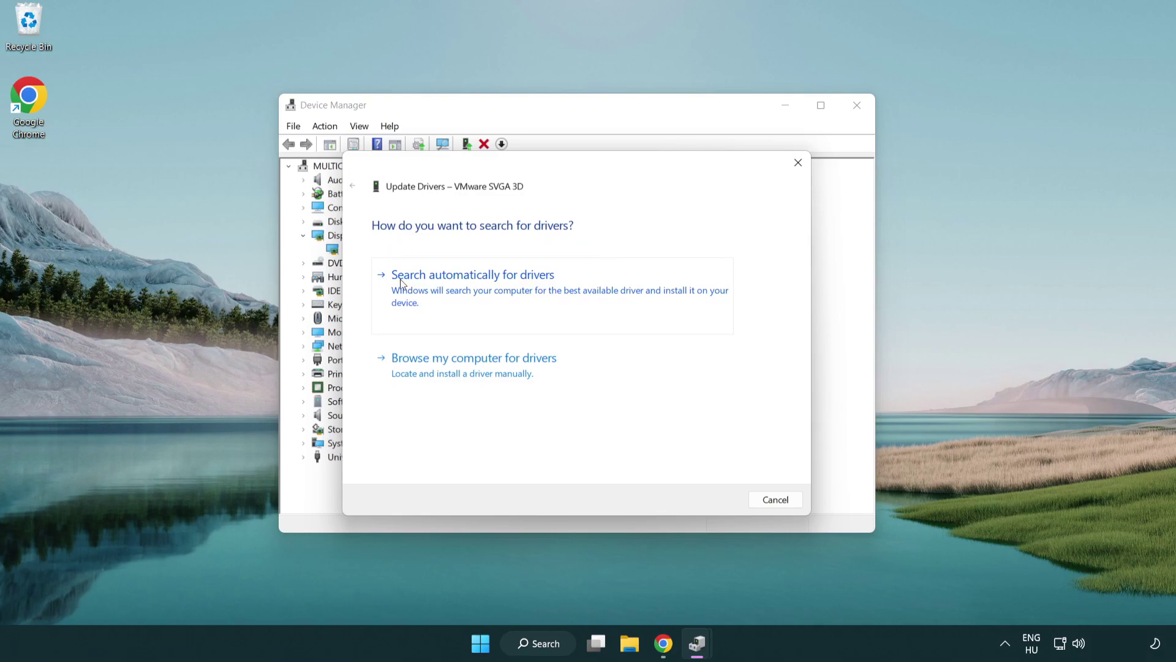
pyautogui.click(482, 288)
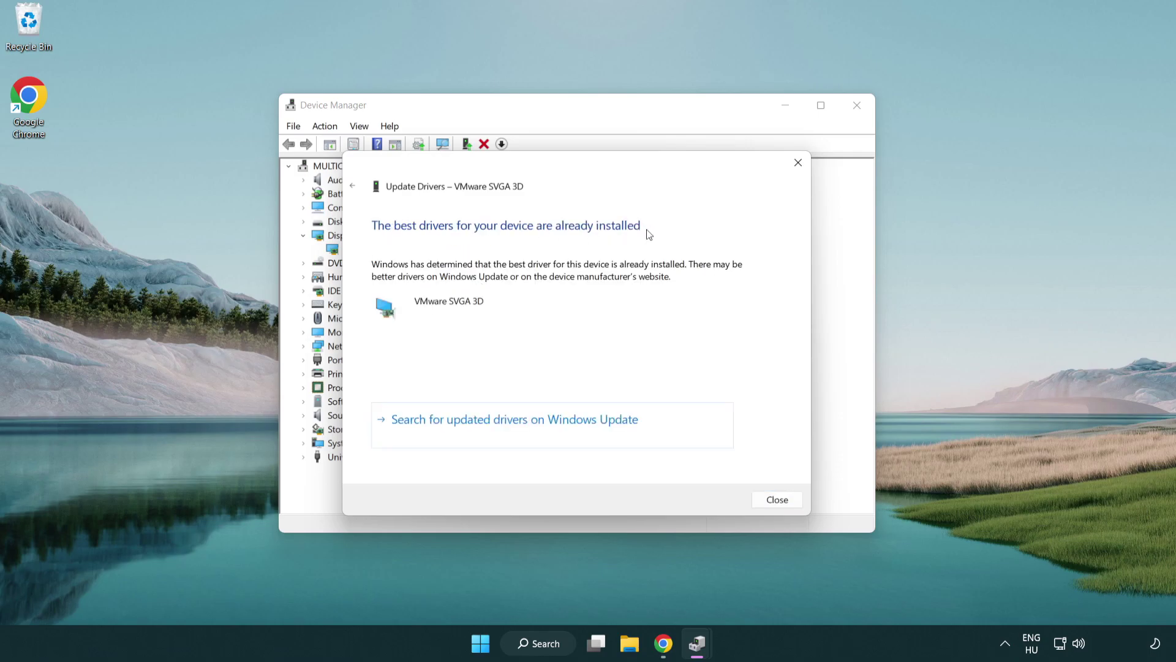
pyautogui.click(772, 500)
pyautogui.click(854, 106)
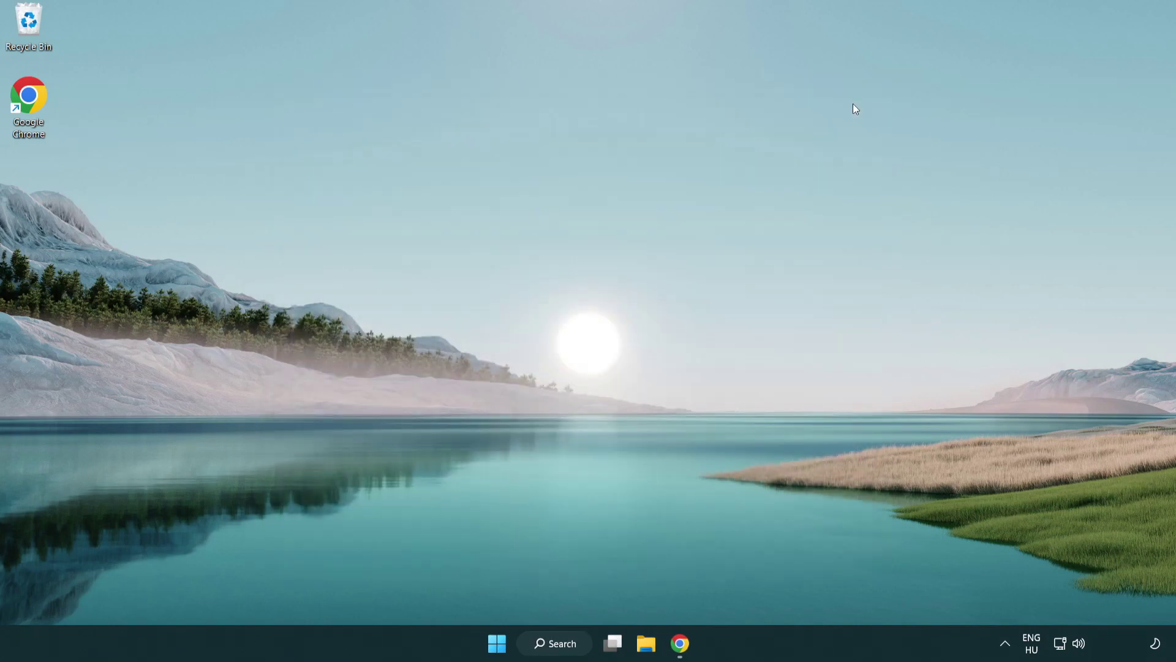
# Step: Search Windows for 'game mode' and open the Game Mode settings result
pyautogui.click(562, 648)
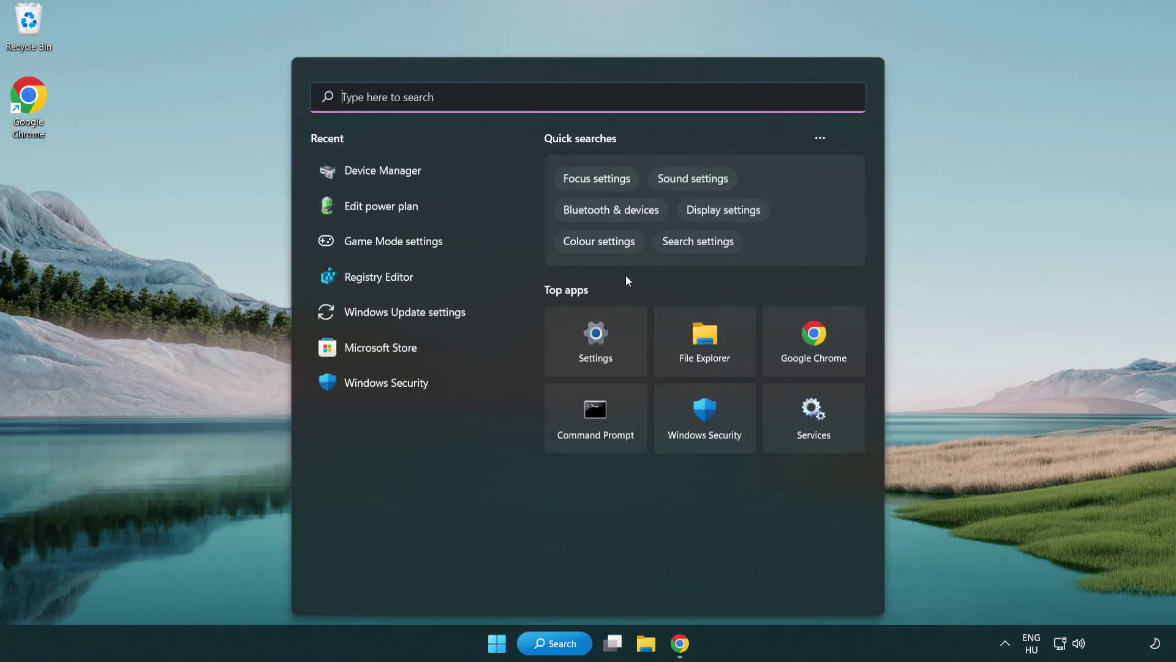
pyautogui.write('game m')
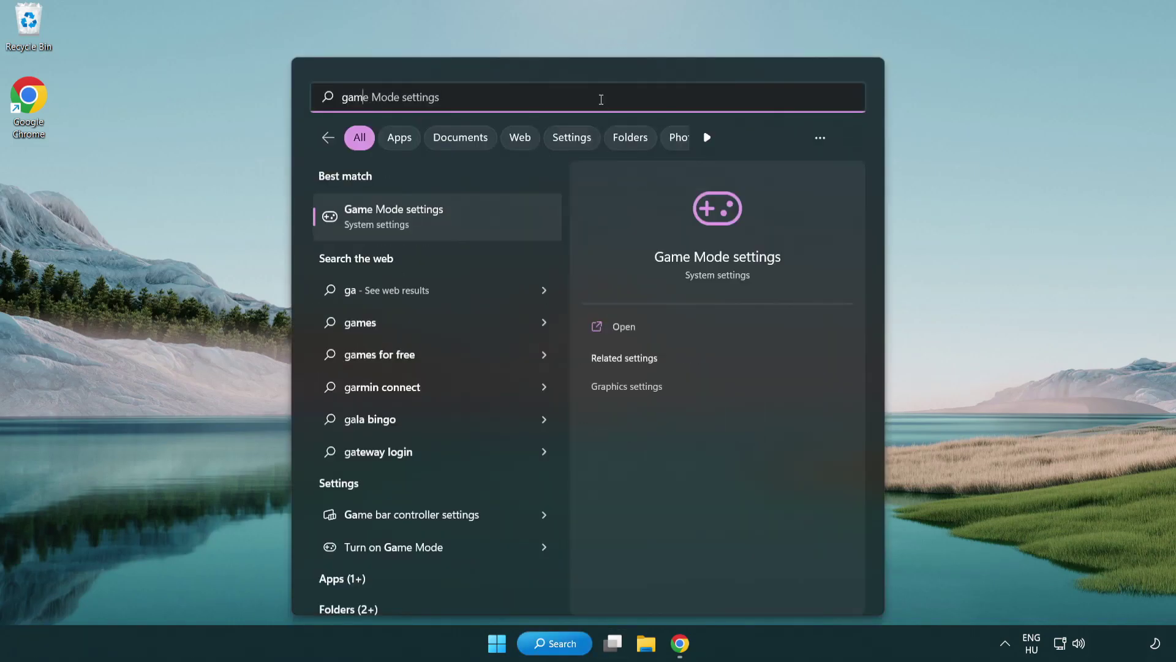
pyautogui.press('BackSpace')
pyautogui.press('BackSpace')
pyautogui.write('mode')
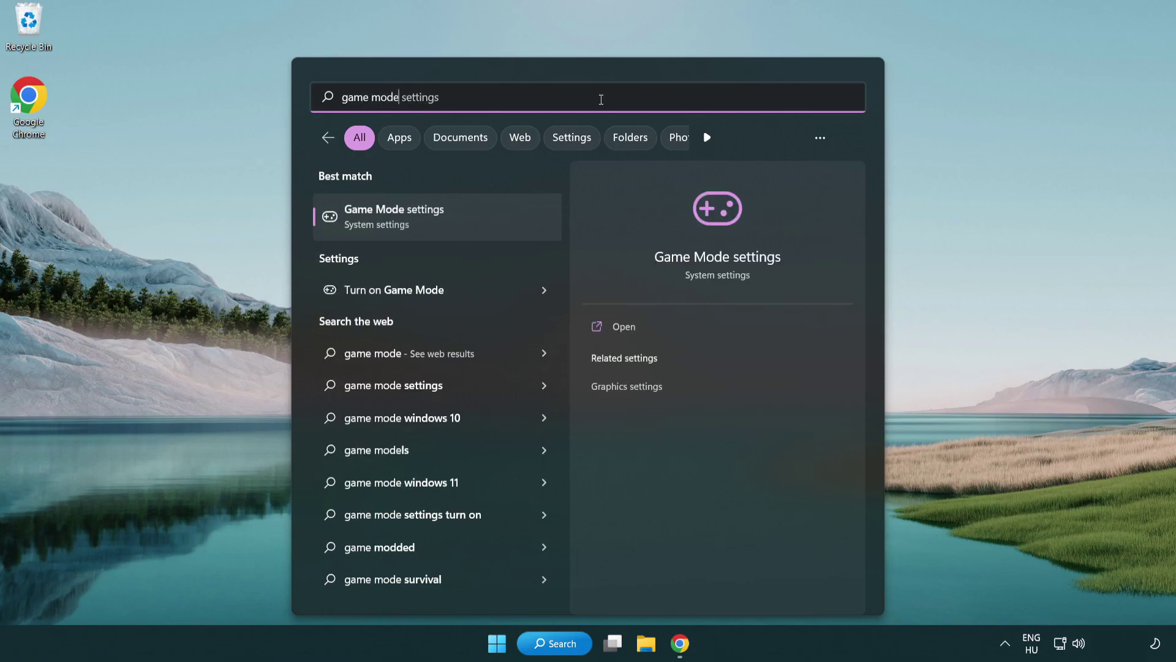
pyautogui.click(441, 219)
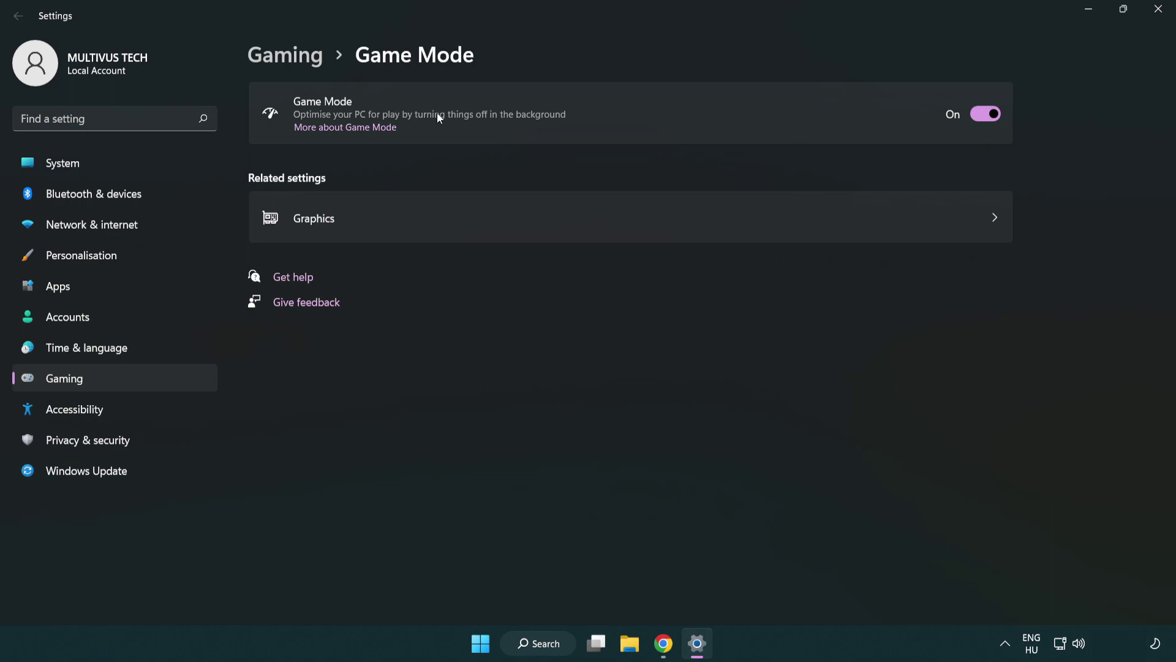
# Step: Confirm Game Mode is On, review the Xbox Game Bar settings, then close Settings
pyautogui.click(305, 63)
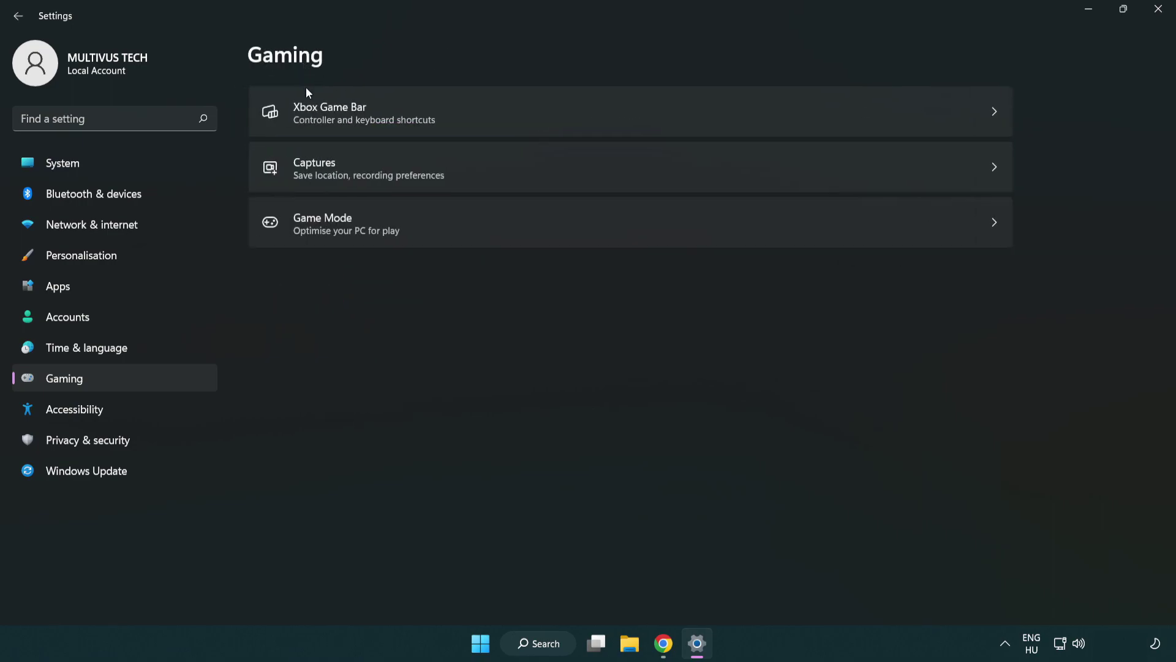
pyautogui.click(520, 111)
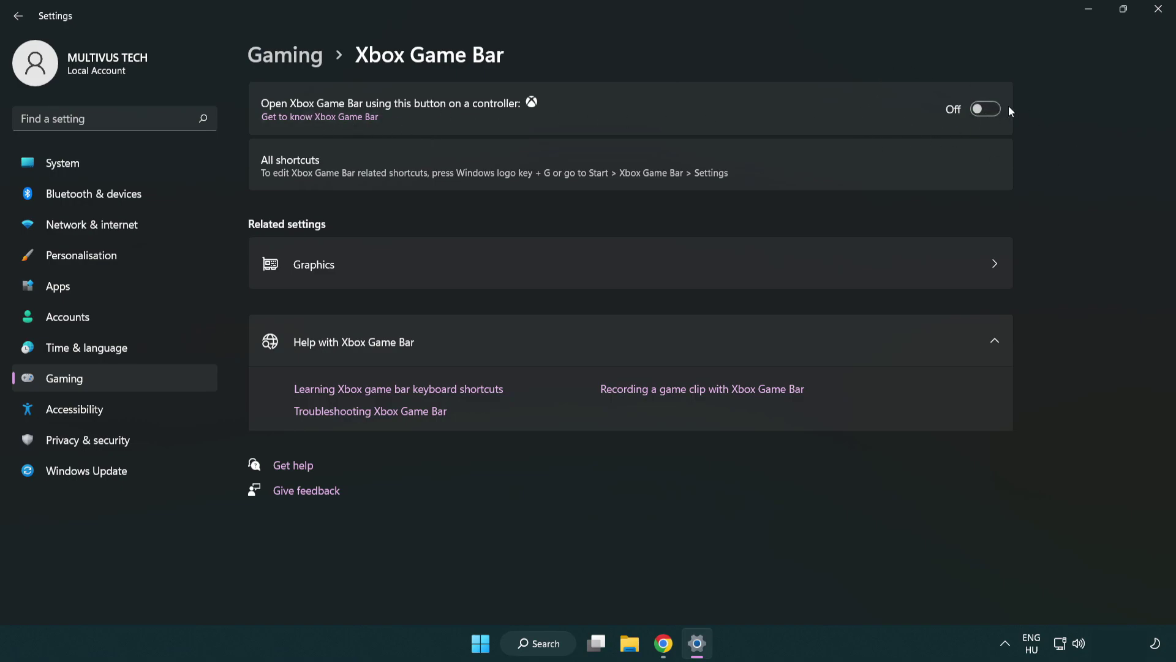
pyautogui.click(1159, 12)
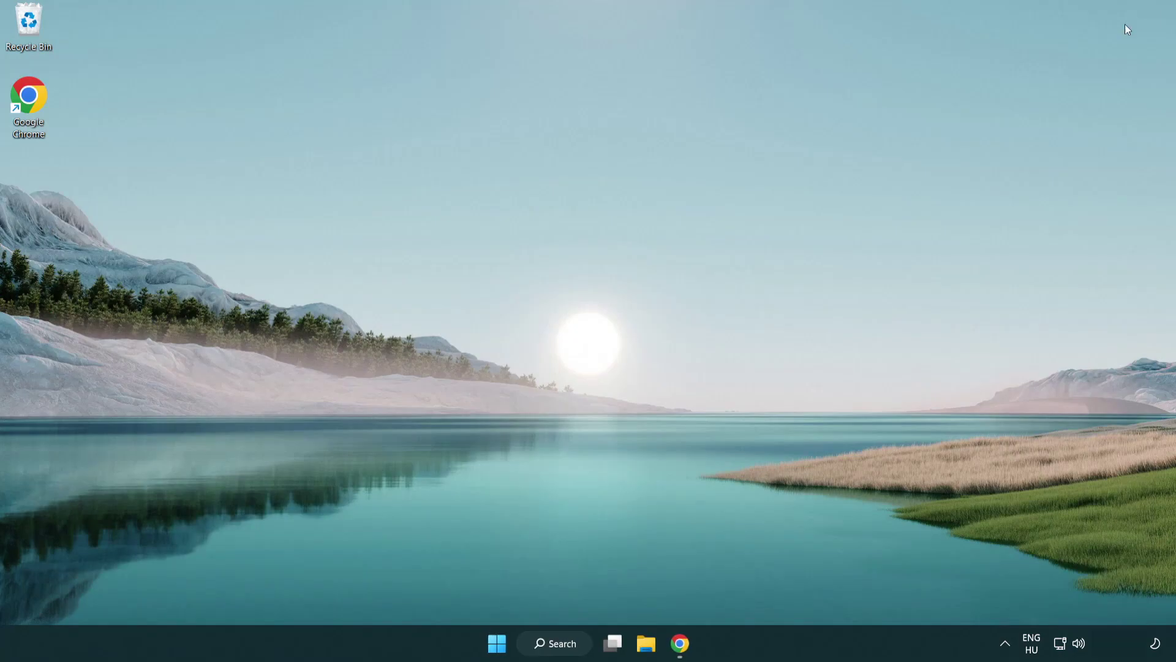
# Step: Open Task Manager and end the Google Chrome (8) process group
pyautogui.rightClick(498, 644)
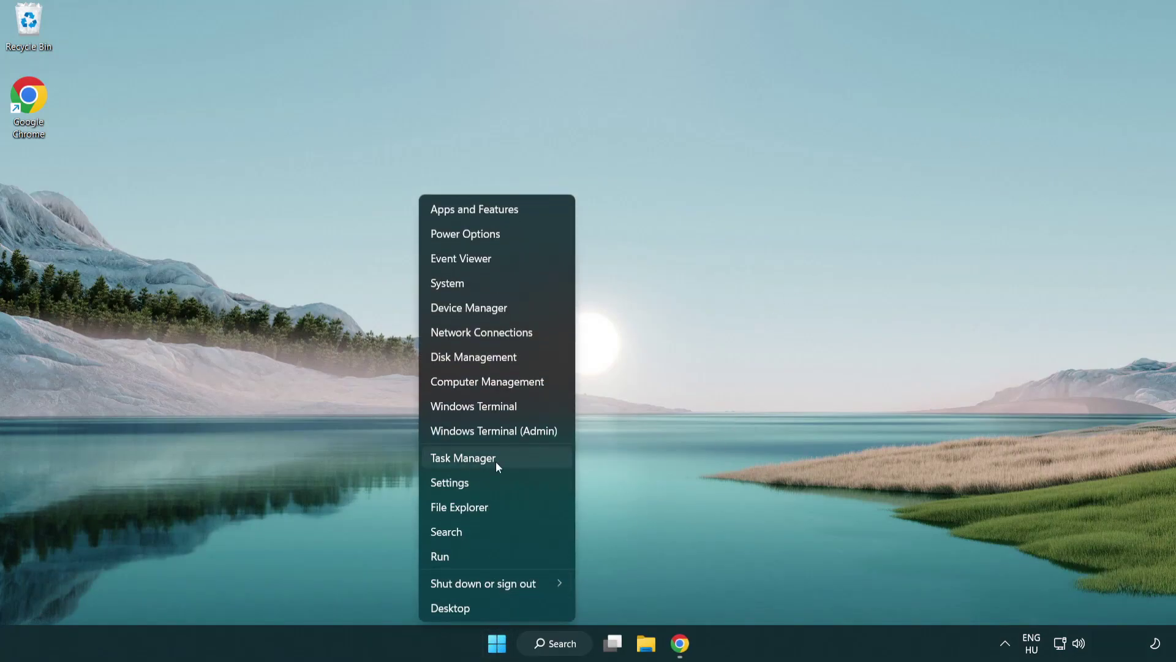
pyautogui.click(516, 457)
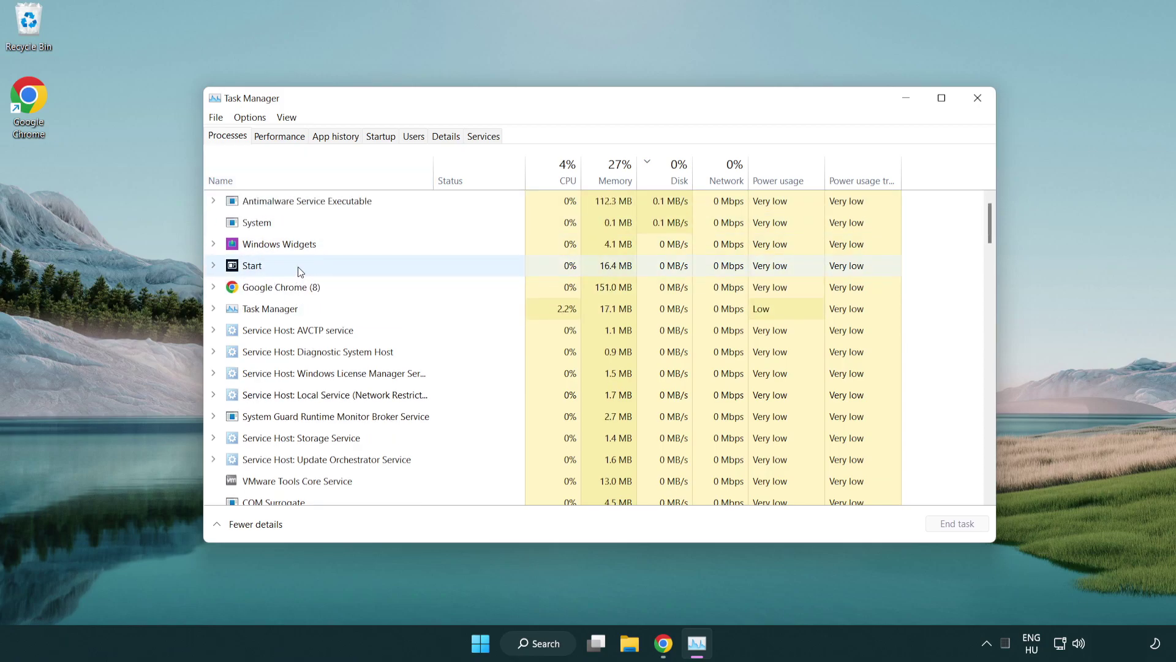
pyautogui.click(302, 288)
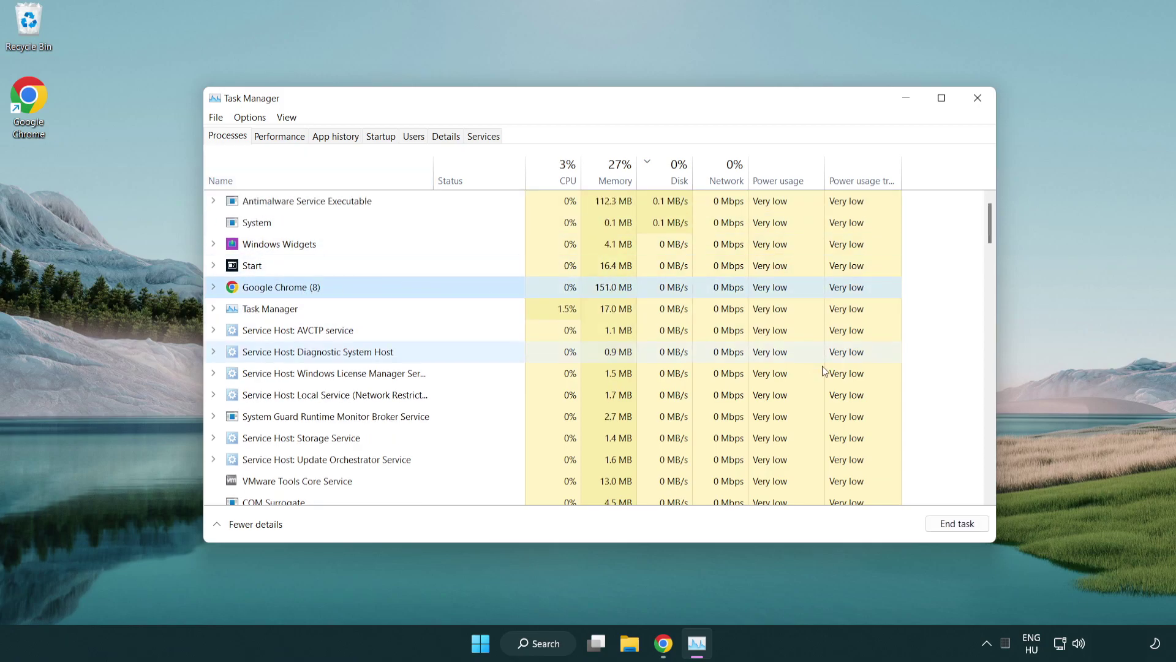
pyautogui.click(964, 525)
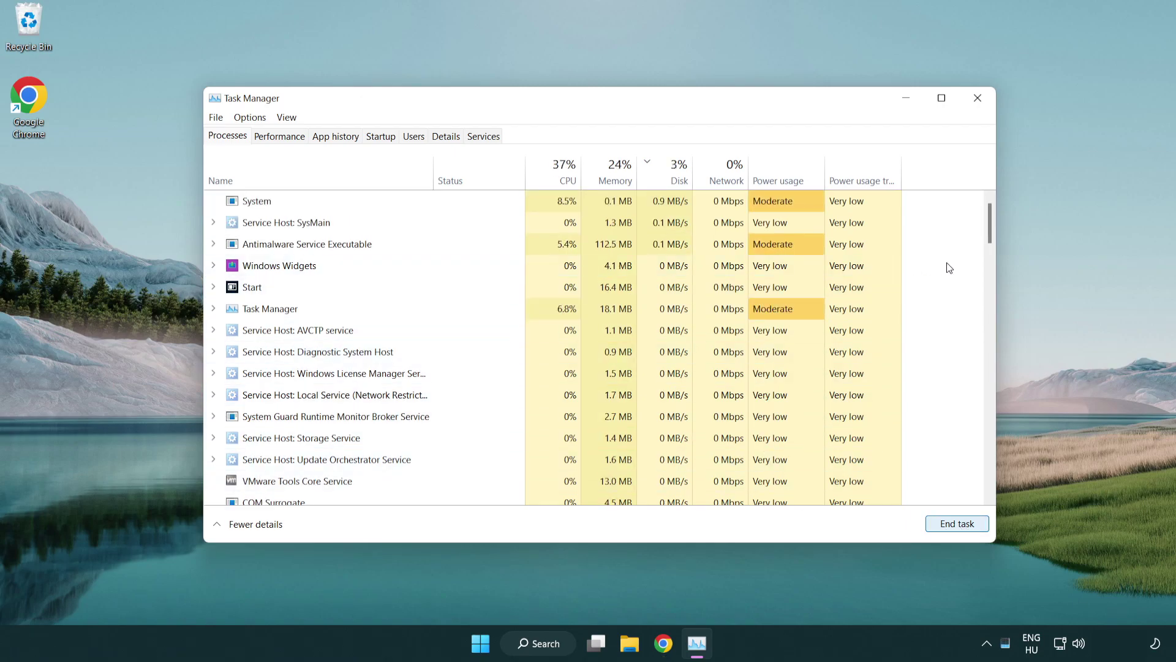
pyautogui.moveTo(993, 237); pyautogui.dragTo(983, 210)
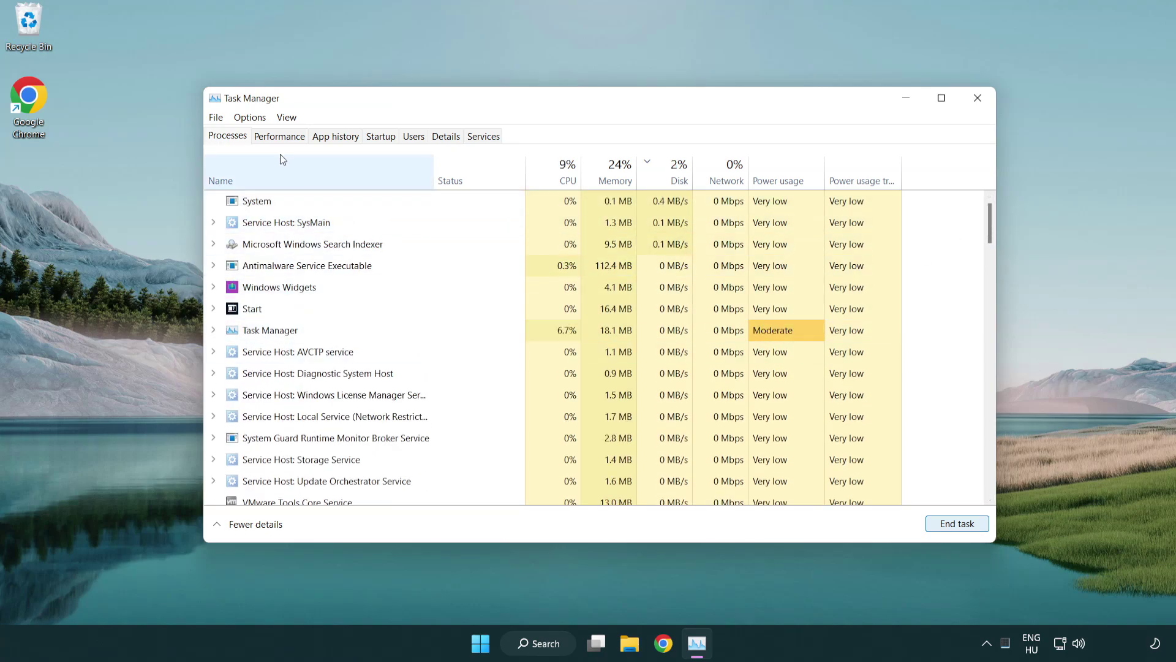
# Step: Disable Cortana, Phone Link and Terminal as startup apps, then close Task Manager
pyautogui.click(381, 137)
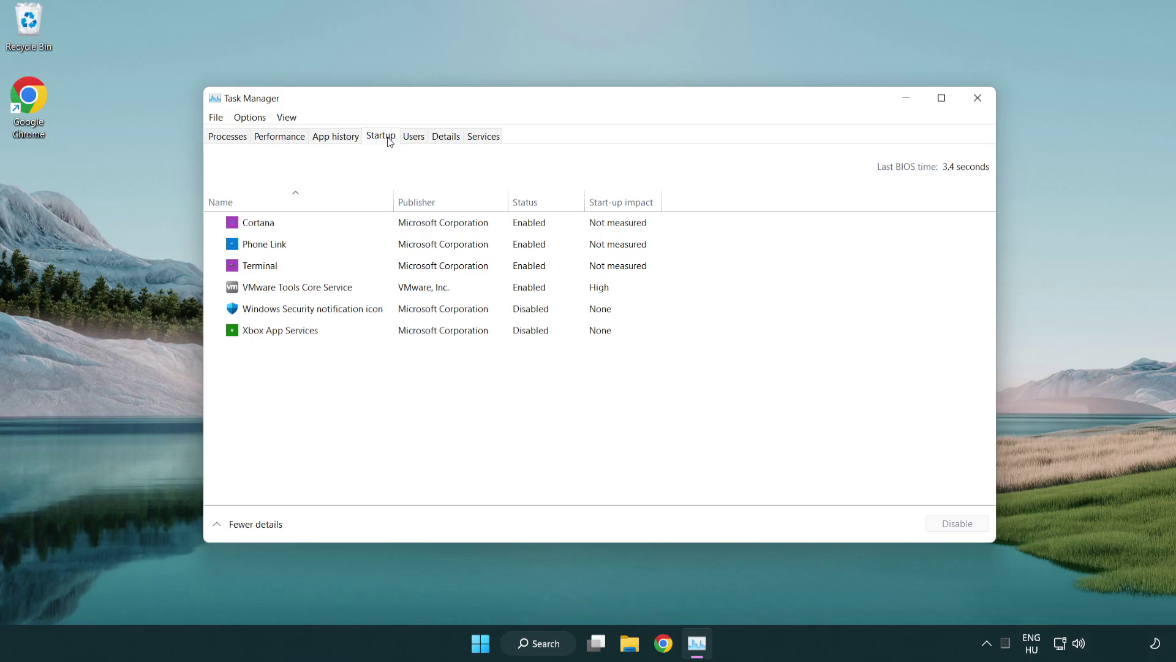
pyautogui.click(420, 225)
pyautogui.click(960, 523)
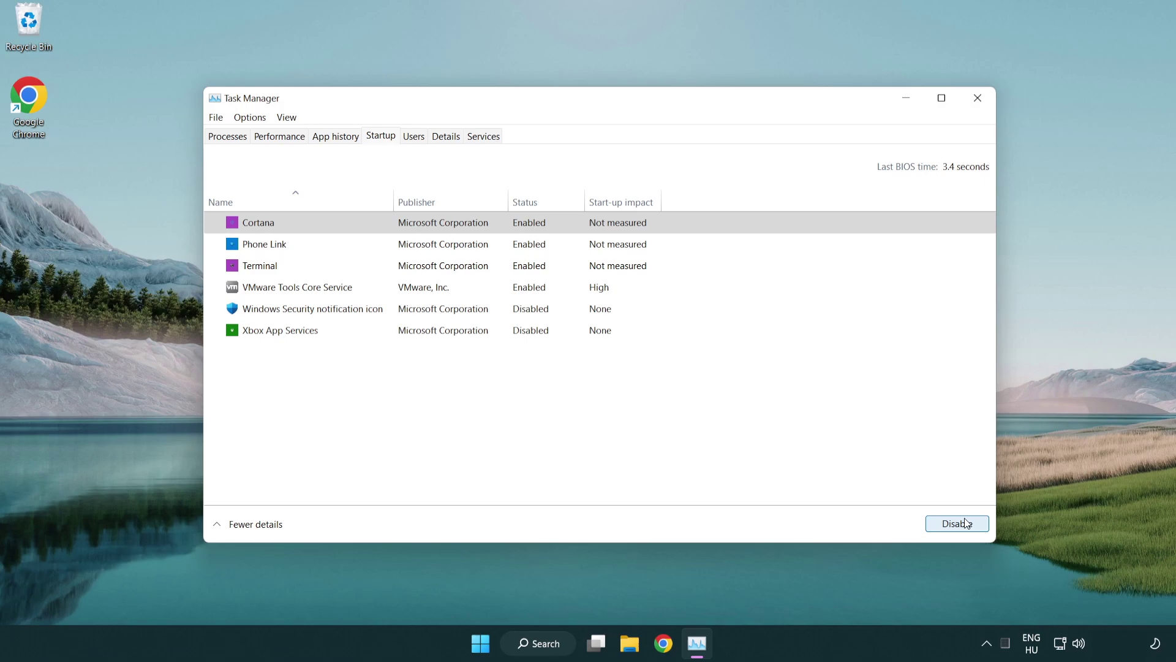
pyautogui.click(469, 245)
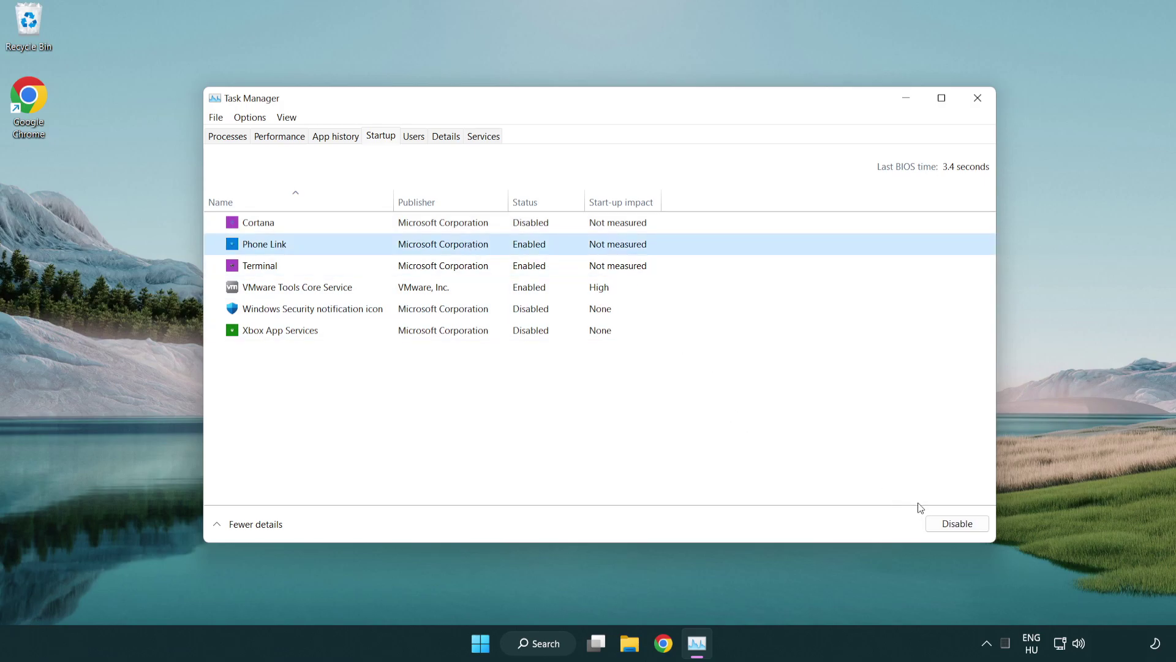
pyautogui.click(956, 523)
pyautogui.click(399, 271)
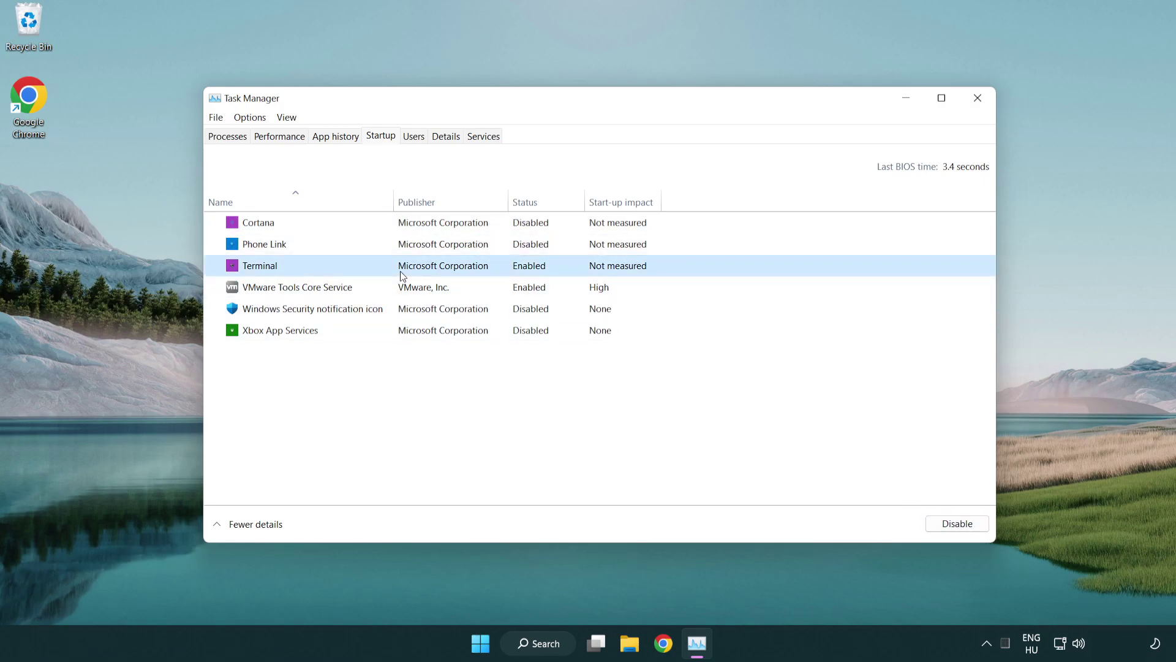
pyautogui.click(980, 528)
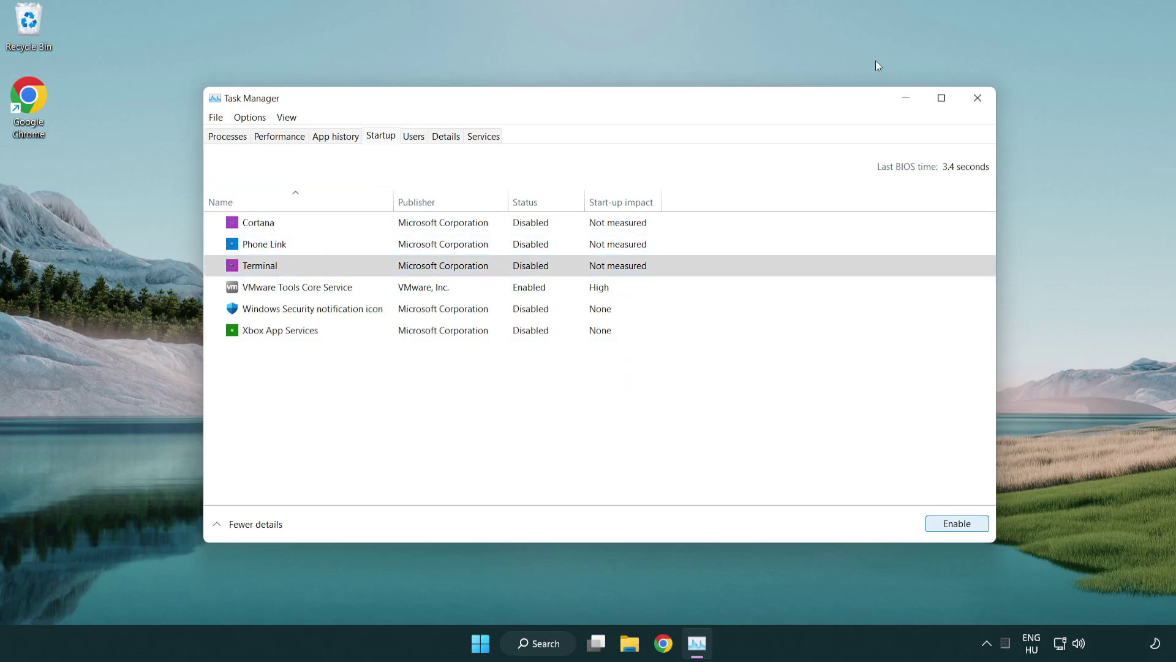
pyautogui.click(983, 104)
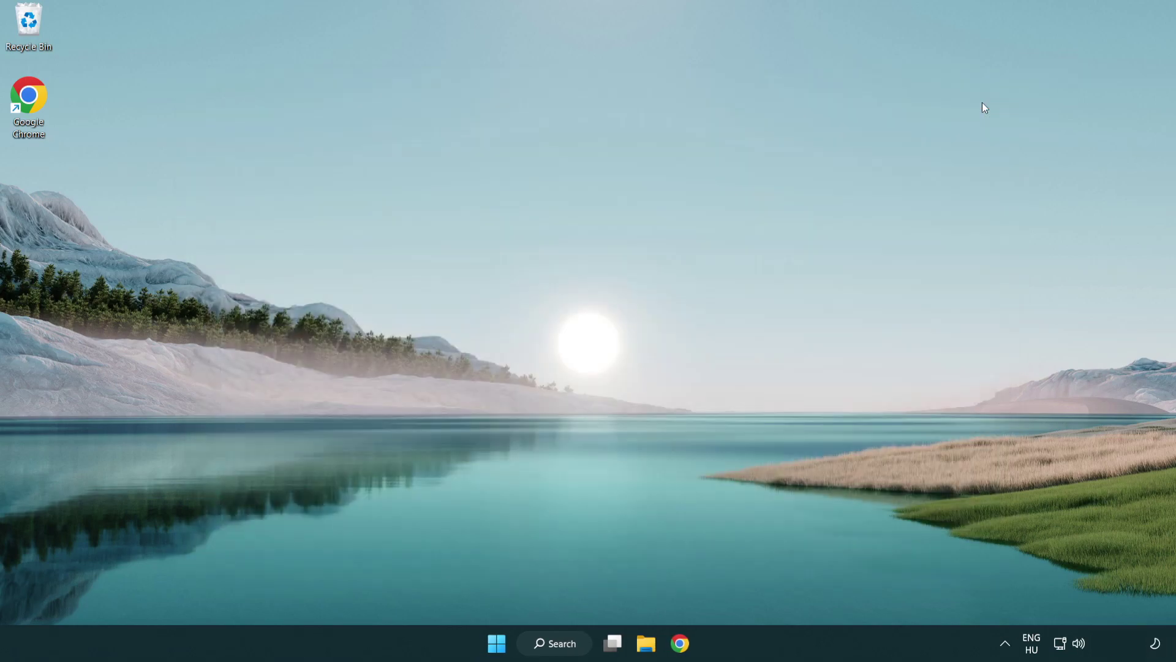
# Step: Search Windows for 'update' and open the Windows Update settings page
pyautogui.click(553, 643)
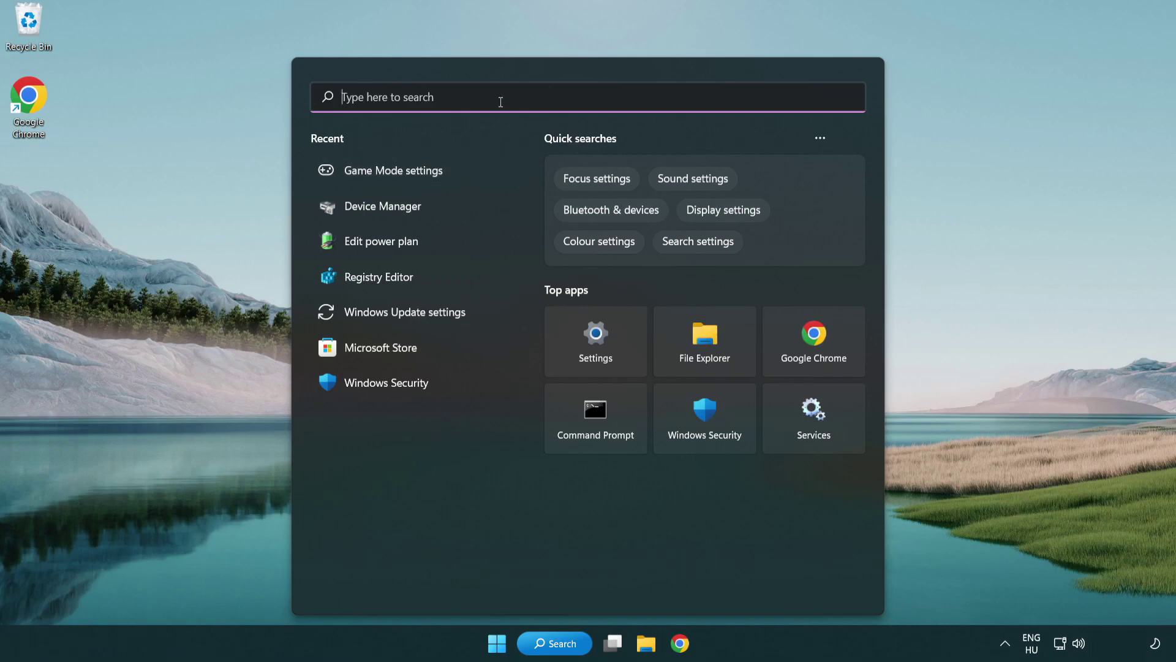
pyautogui.write('update')
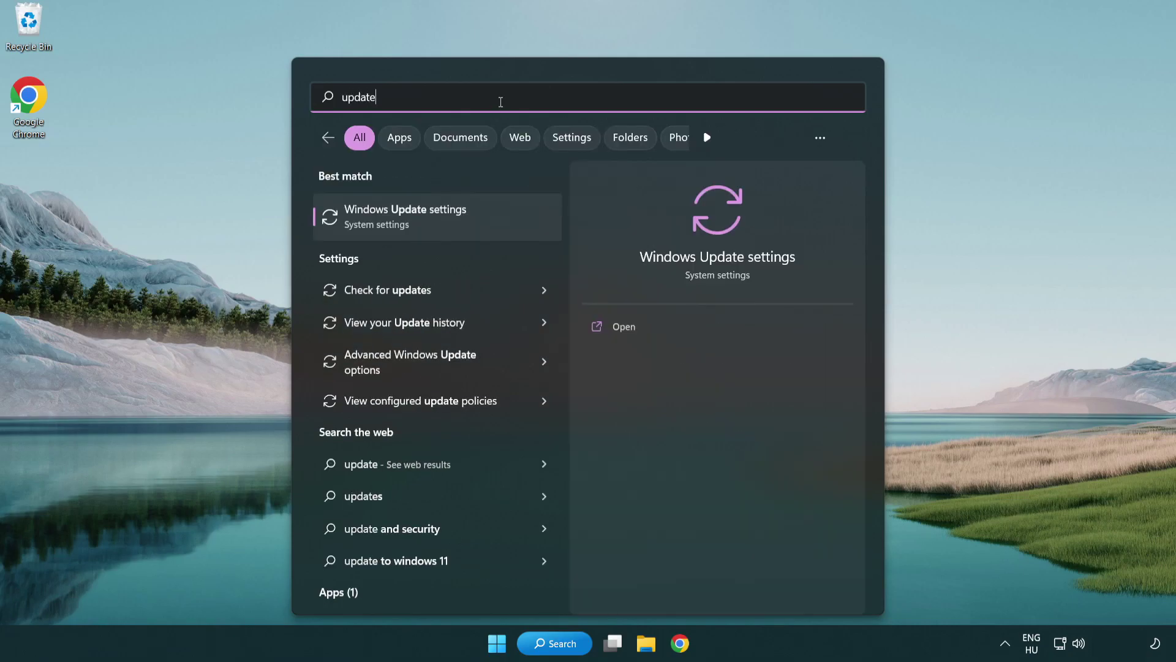
pyautogui.click(455, 228)
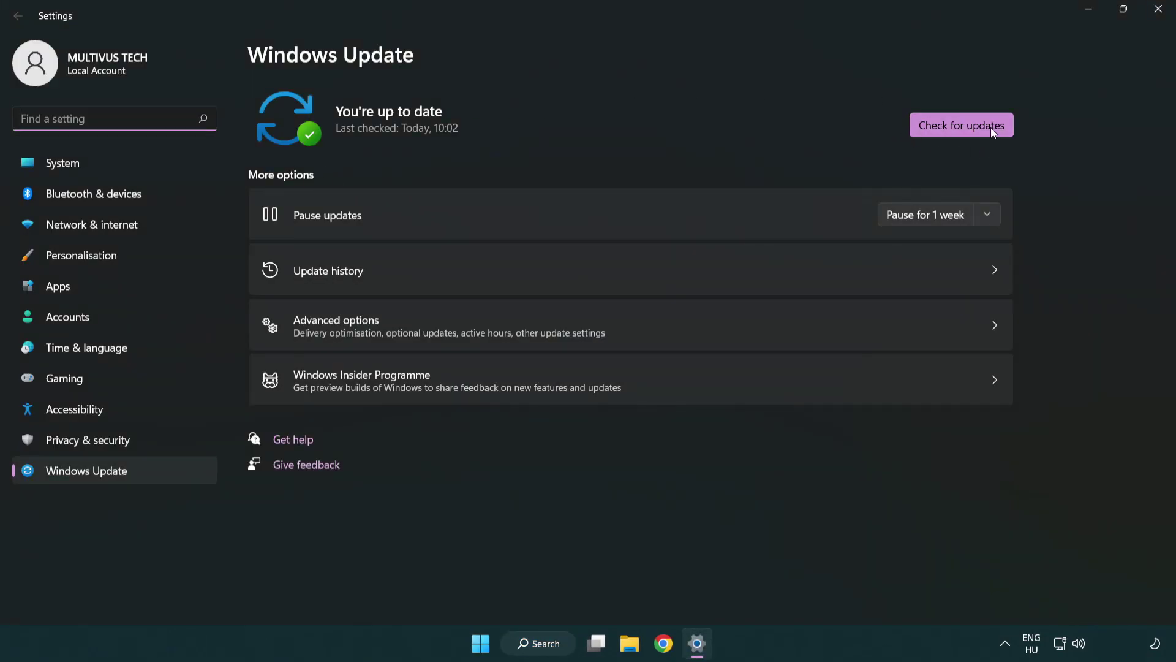
# Step: Run a Windows Update check, close Settings, and search Windows for 'regedit'
pyautogui.click(969, 124)
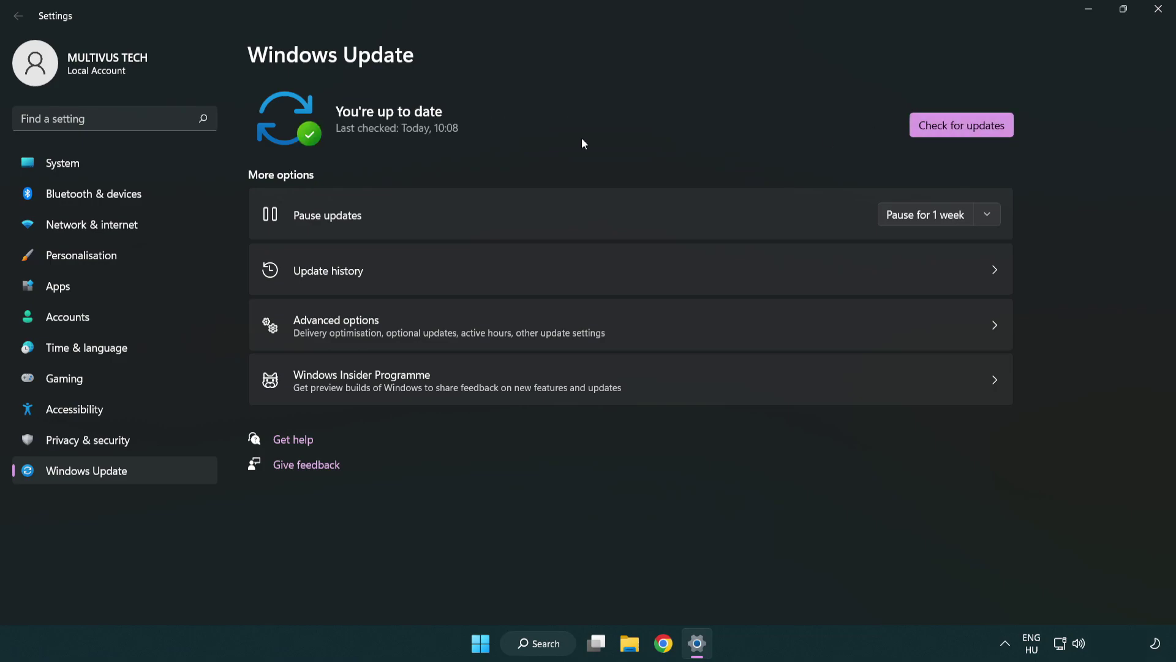
pyautogui.click(1158, 10)
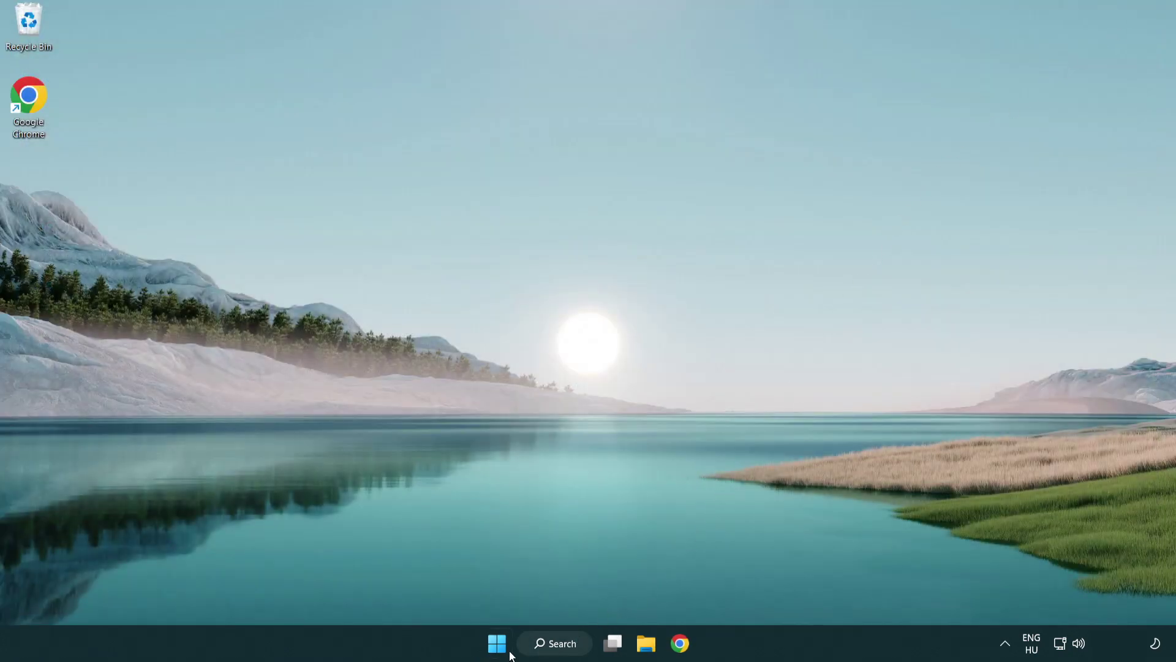
pyautogui.click(551, 643)
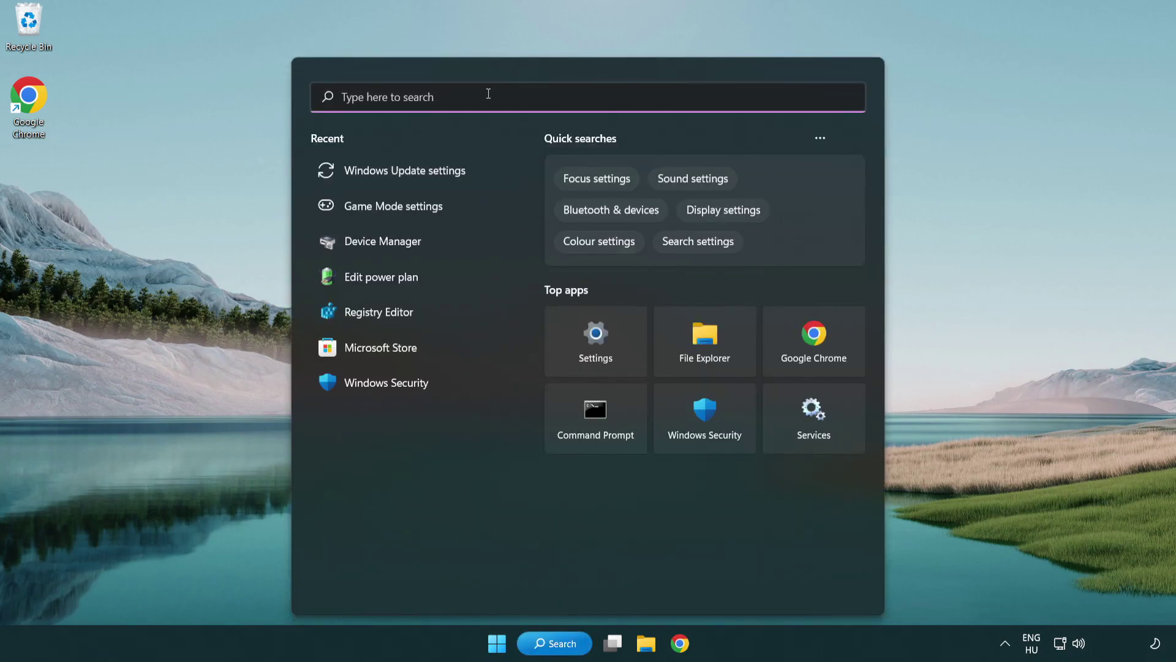
pyautogui.write('regedit')
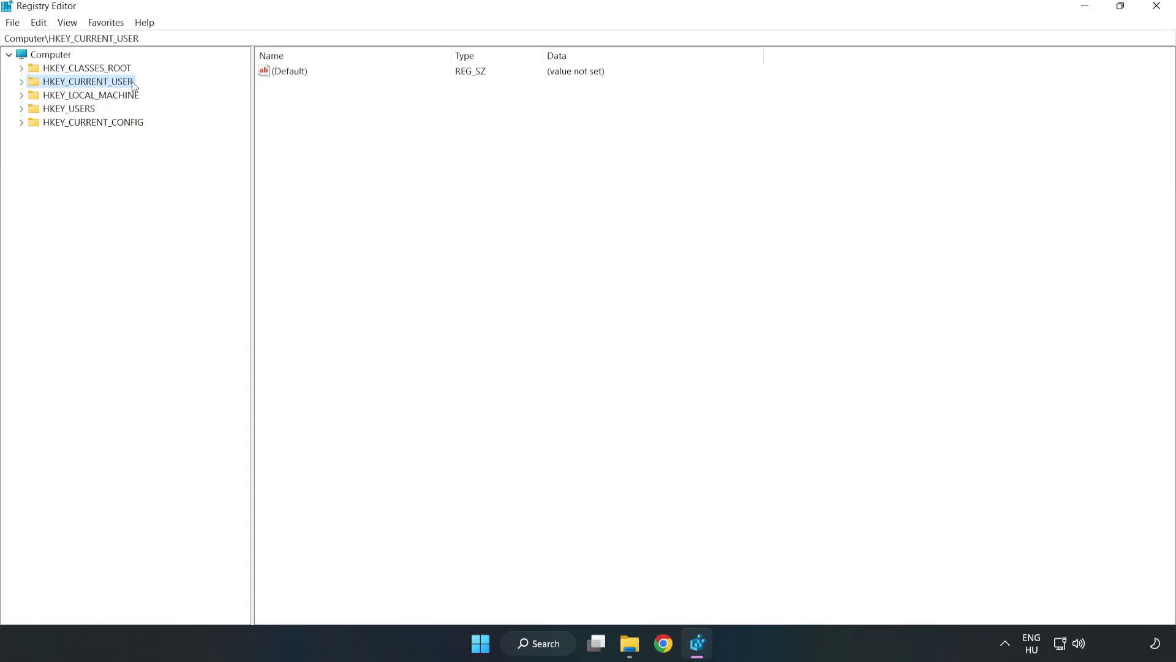
# Step: Navigate to HKEY_CURRENT_USER\System\GameConfigStore and bring up actions for GameDVR_Enabled
pyautogui.click(22, 82)
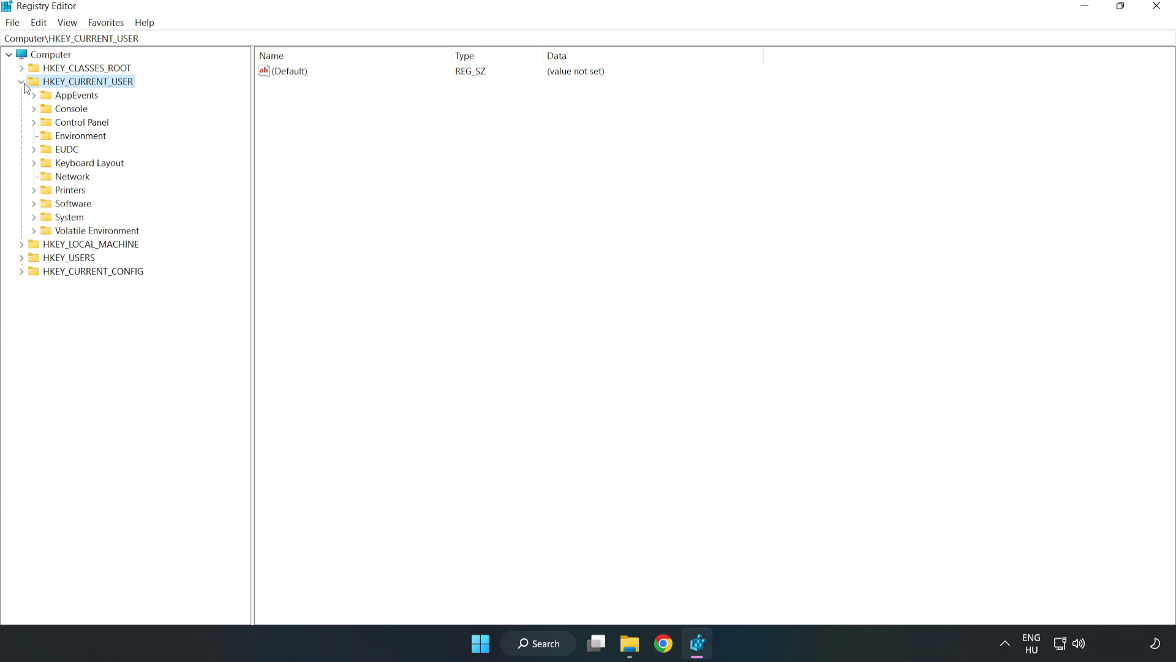
pyautogui.click(33, 219)
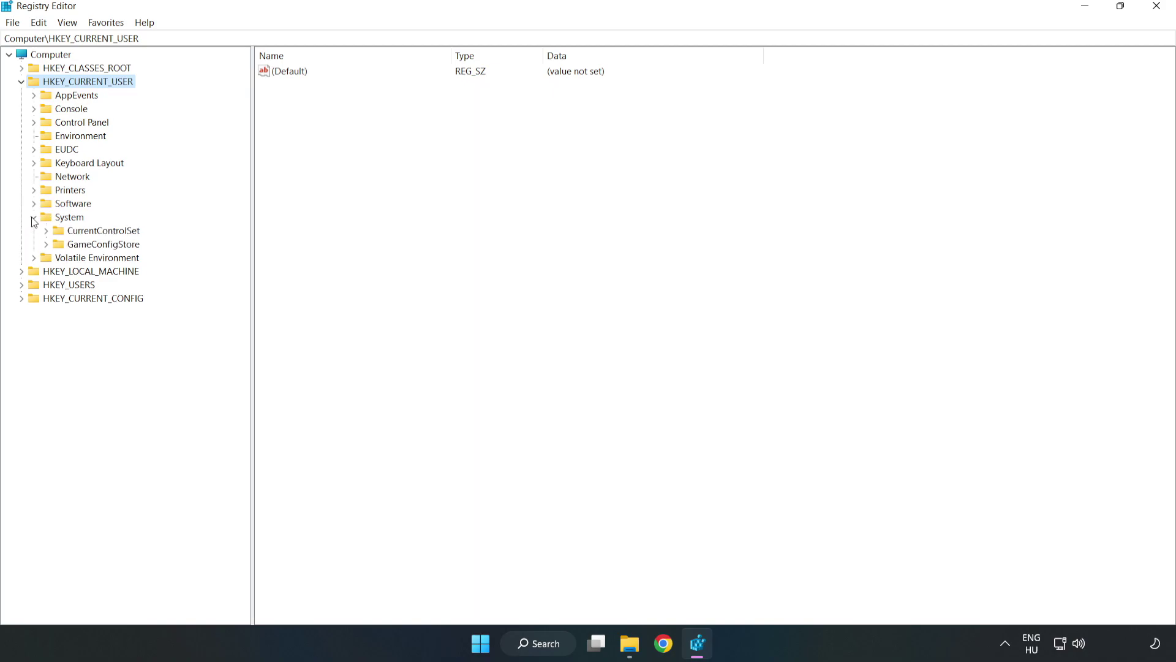
pyautogui.click(98, 247)
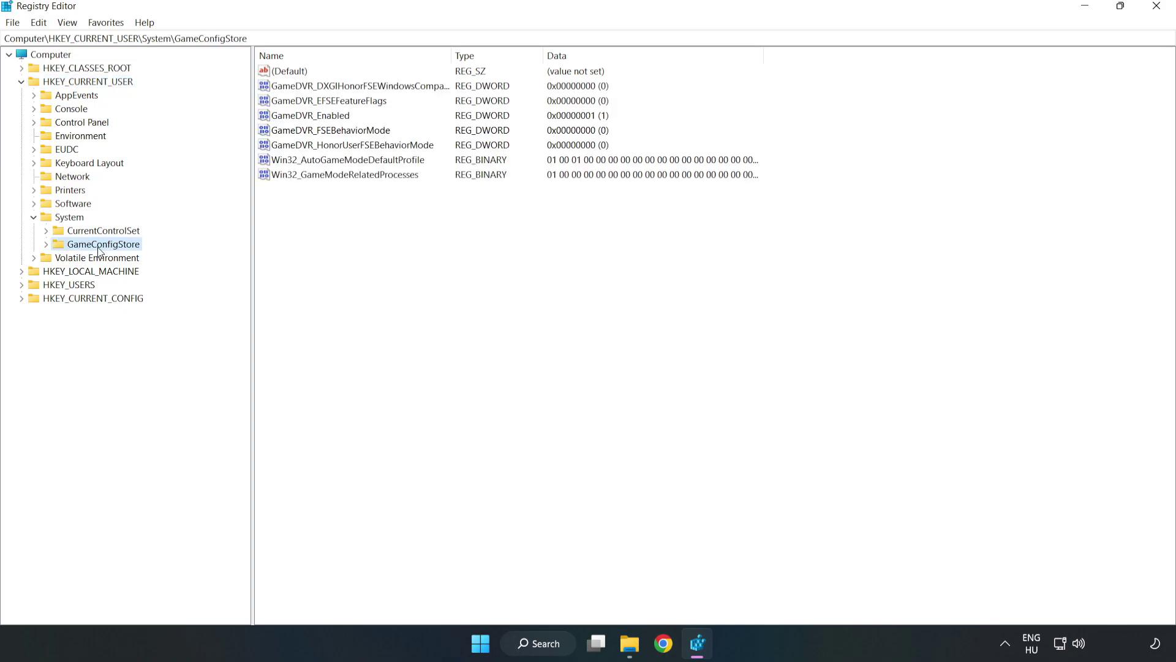
pyautogui.click(285, 120)
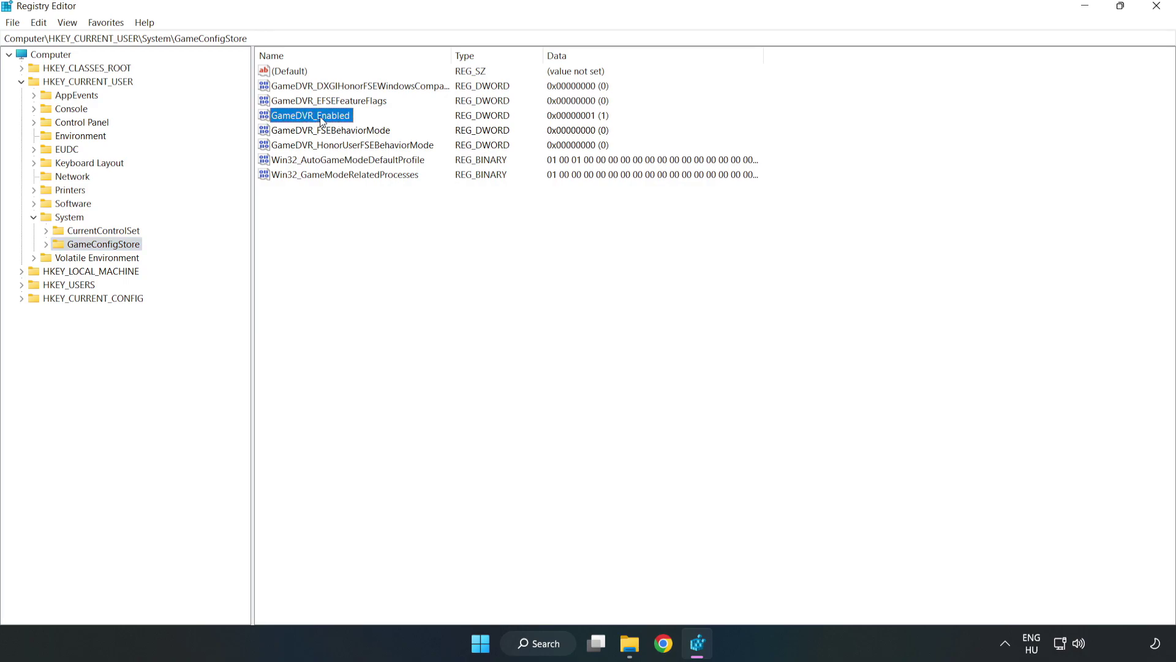
pyautogui.rightClick(322, 122)
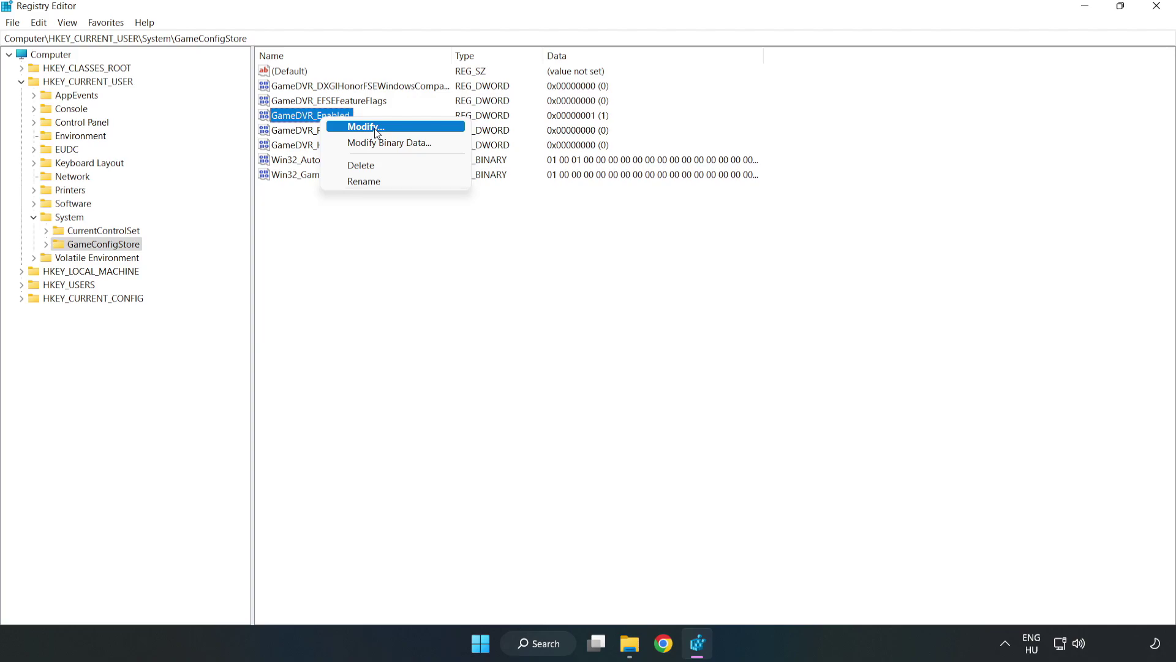
# Step: Change GameDVR_Enabled's value data from 1 to 0
pyautogui.click(375, 128)
pyautogui.moveTo(300, 114); pyautogui.dragTo(659, 251)
pyautogui.click(491, 320)
pyautogui.moveTo(491, 320); pyautogui.dragTo(407, 307)
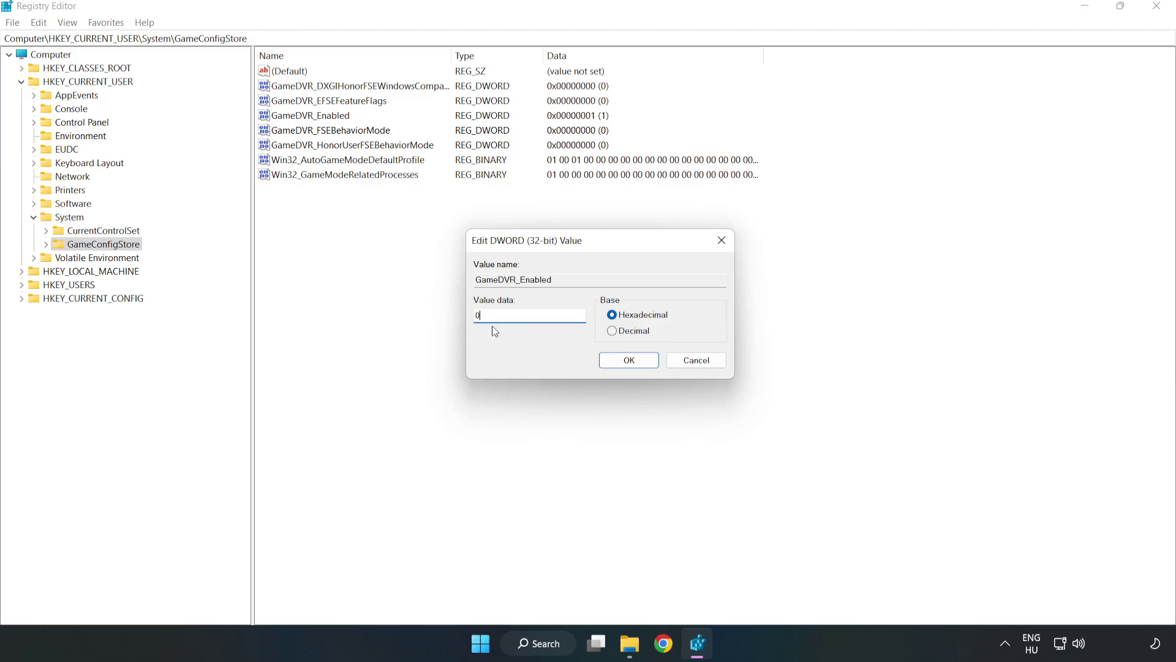
pyautogui.write('0')
pyautogui.click(629, 360)
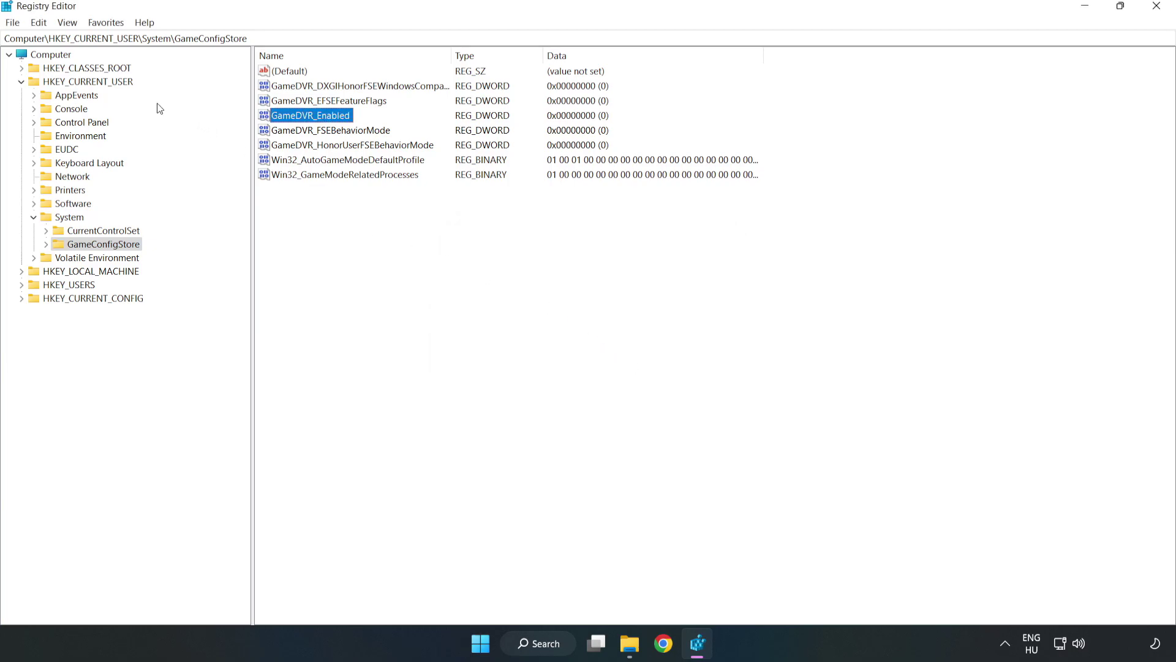
# Step: Collapse HKEY_CURRENT_USER and browse HKLM\SOFTWARE\Microsoft\PolicyManager\default\ApplicationManagement to AllowGameDVR
pyautogui.click(22, 82)
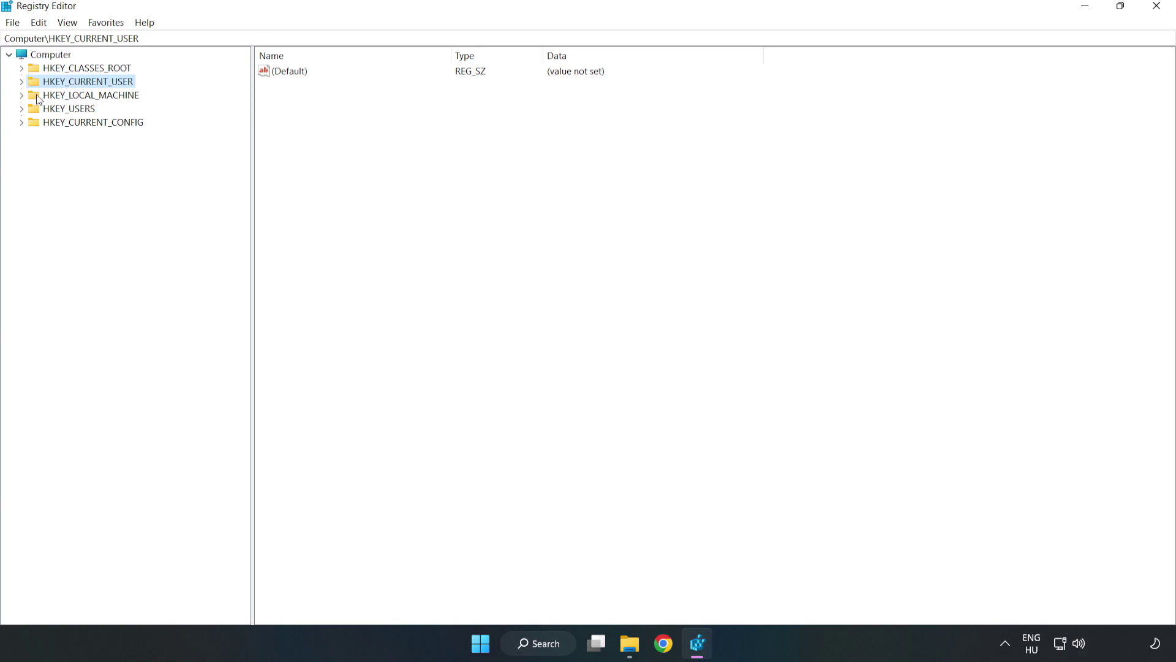
pyautogui.doubleClick(29, 97)
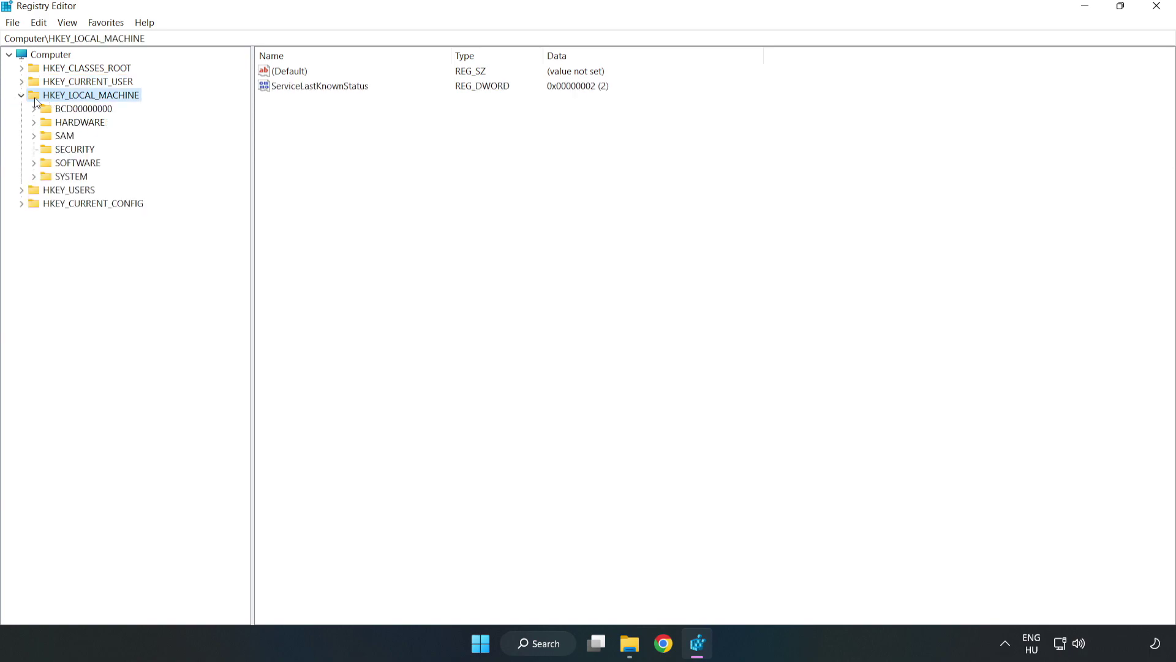
pyautogui.click(36, 163)
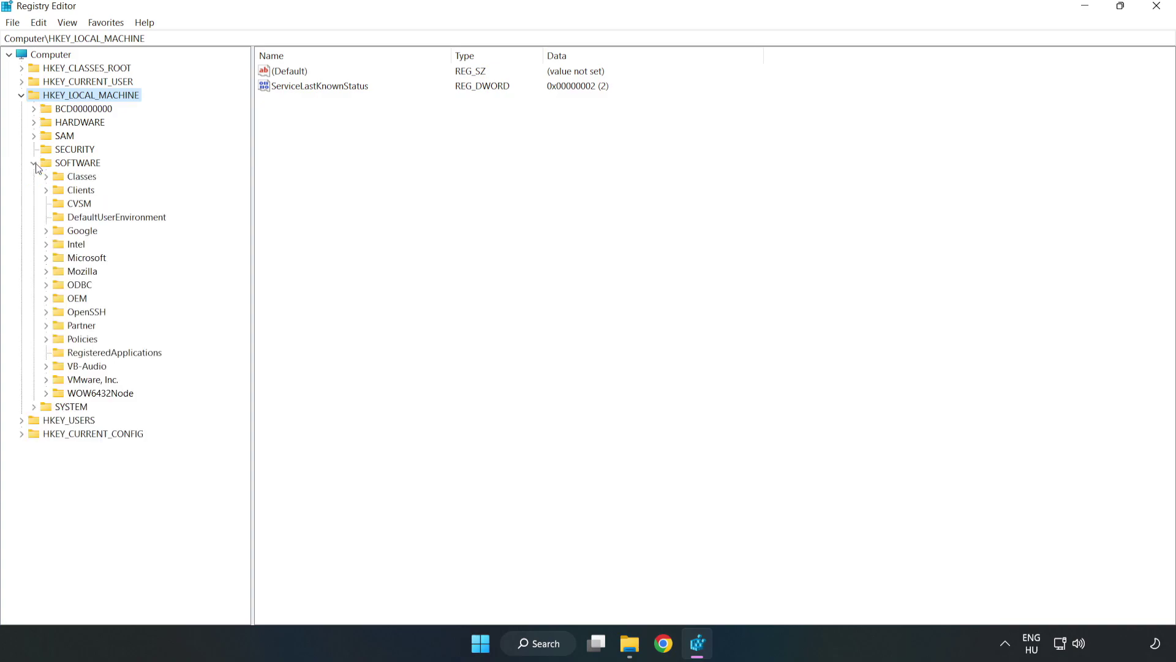
pyautogui.click(47, 260)
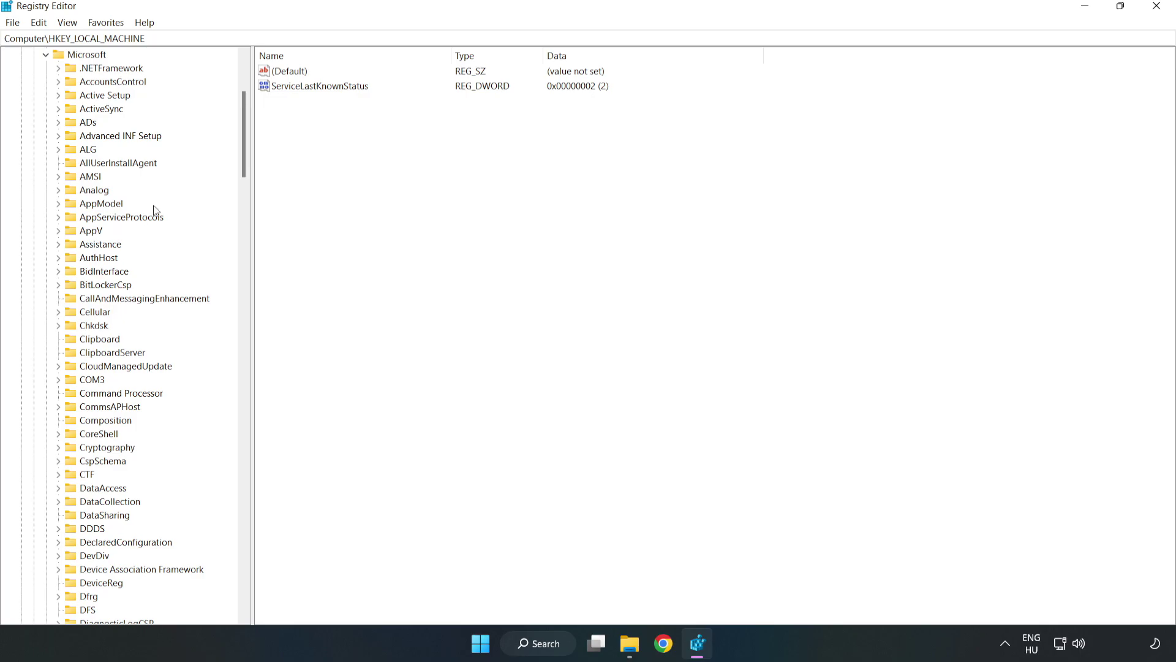
pyautogui.moveTo(241, 157); pyautogui.dragTo(262, 431)
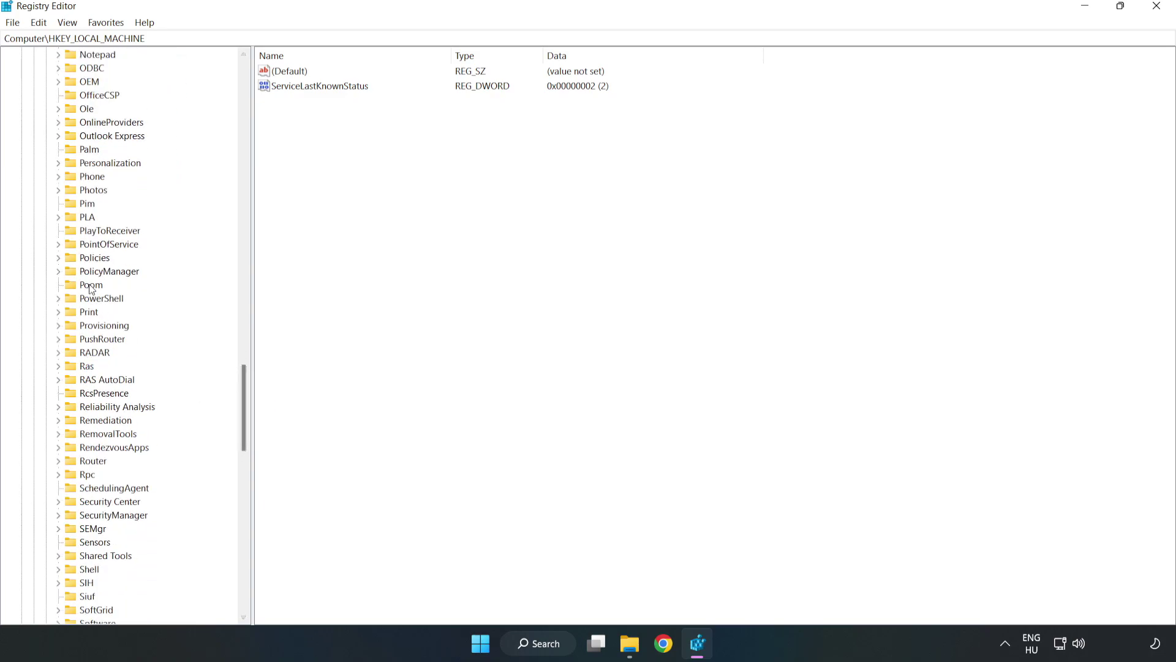
pyautogui.click(58, 272)
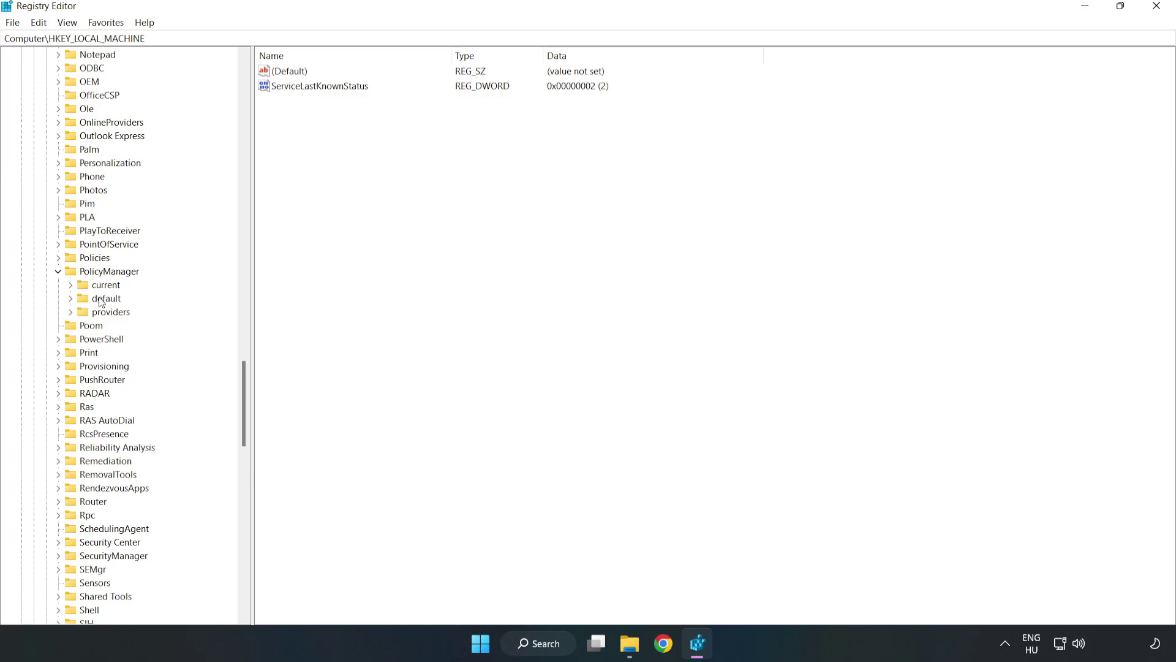
pyautogui.click(71, 299)
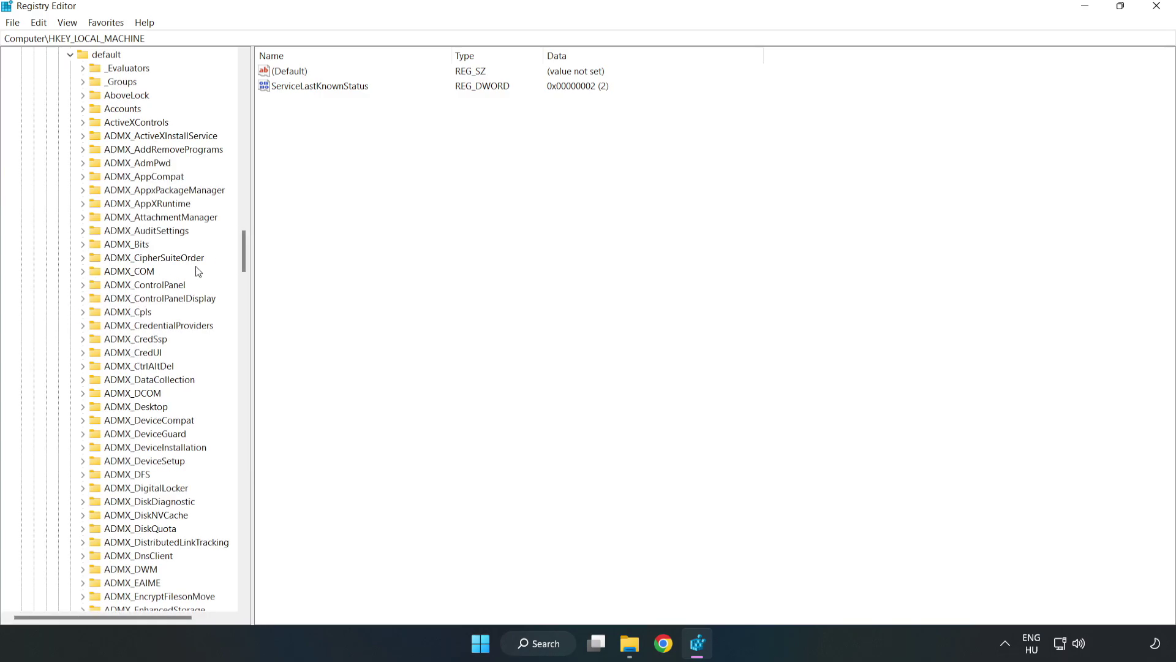
pyautogui.moveTo(244, 251); pyautogui.dragTo(241, 394)
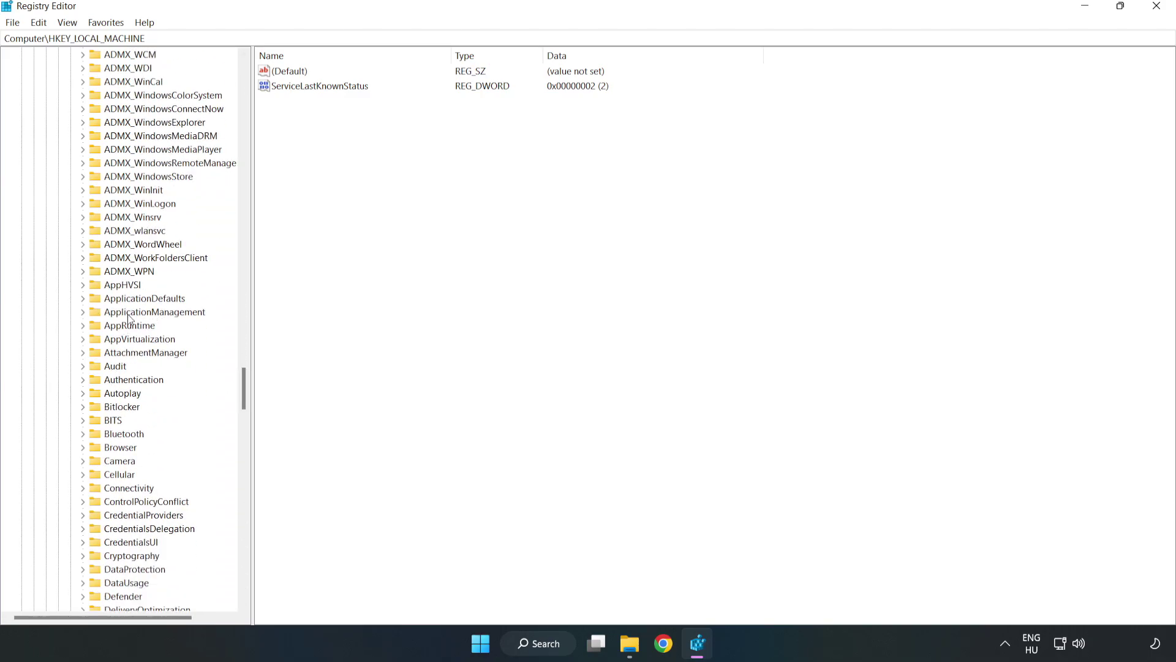
pyautogui.click(84, 311)
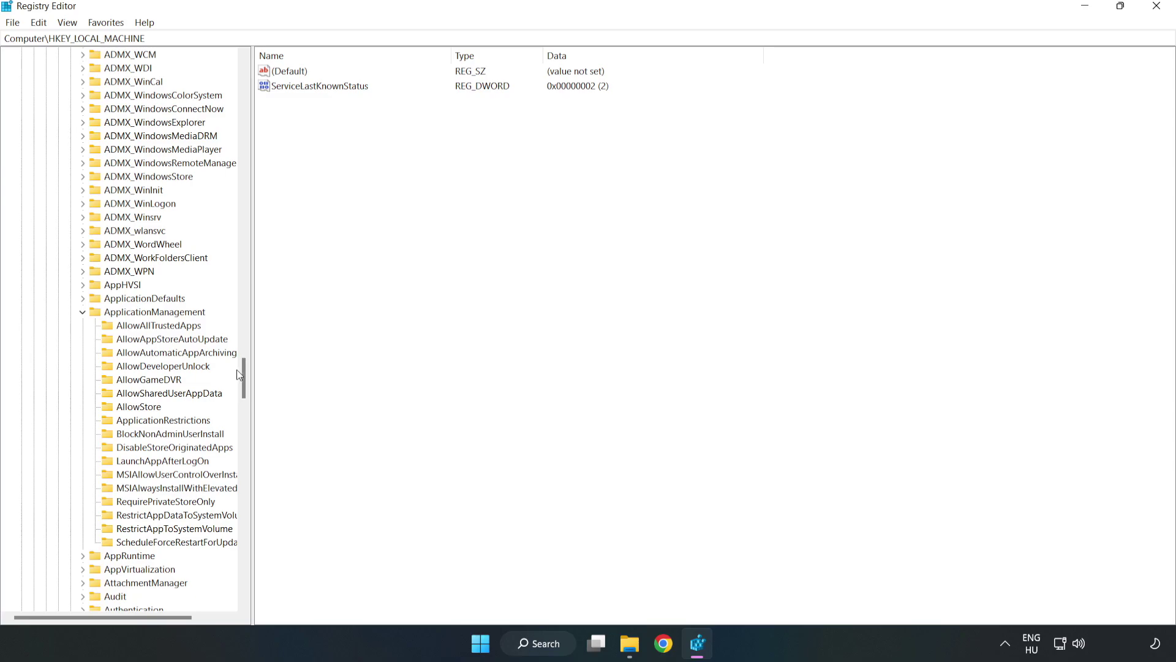
pyautogui.click(137, 380)
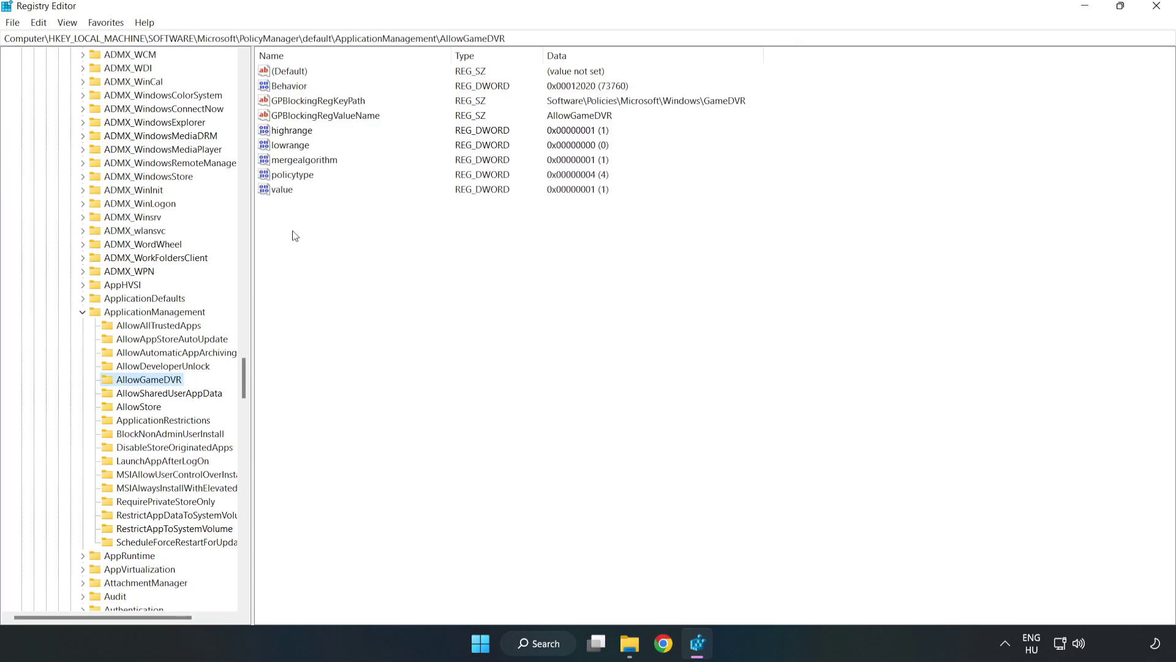
# Step: Change the AllowGameDVR 'value' entry from 1 to 0 and close Registry Editor
pyautogui.click(276, 191)
pyautogui.rightClick(288, 196)
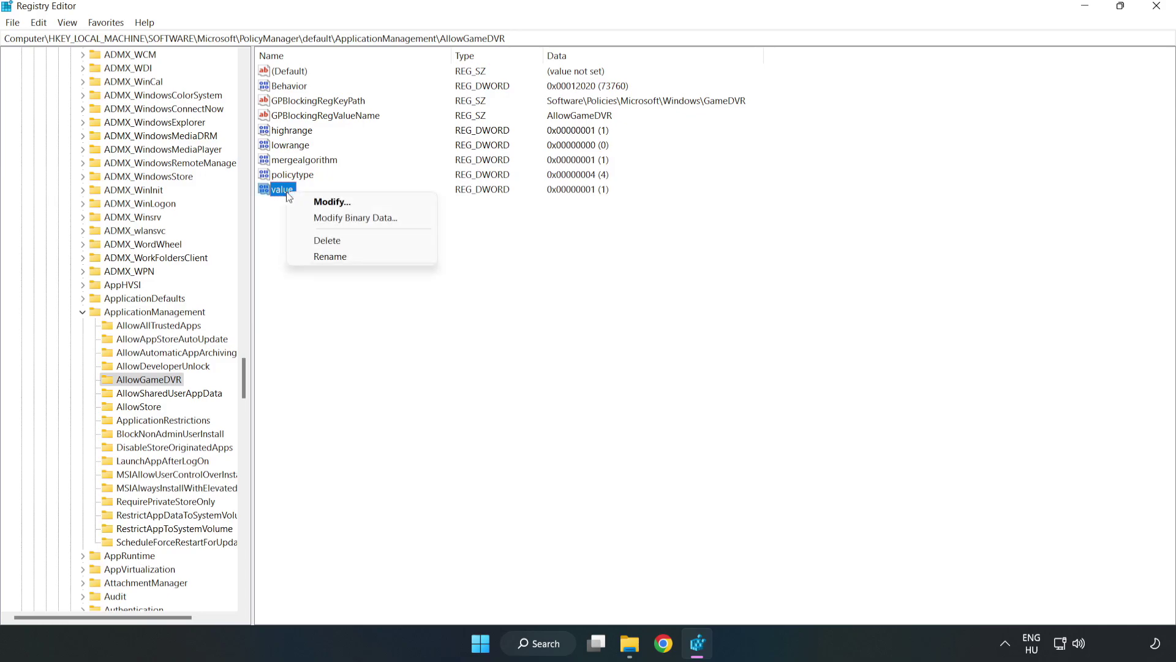
pyautogui.click(339, 202)
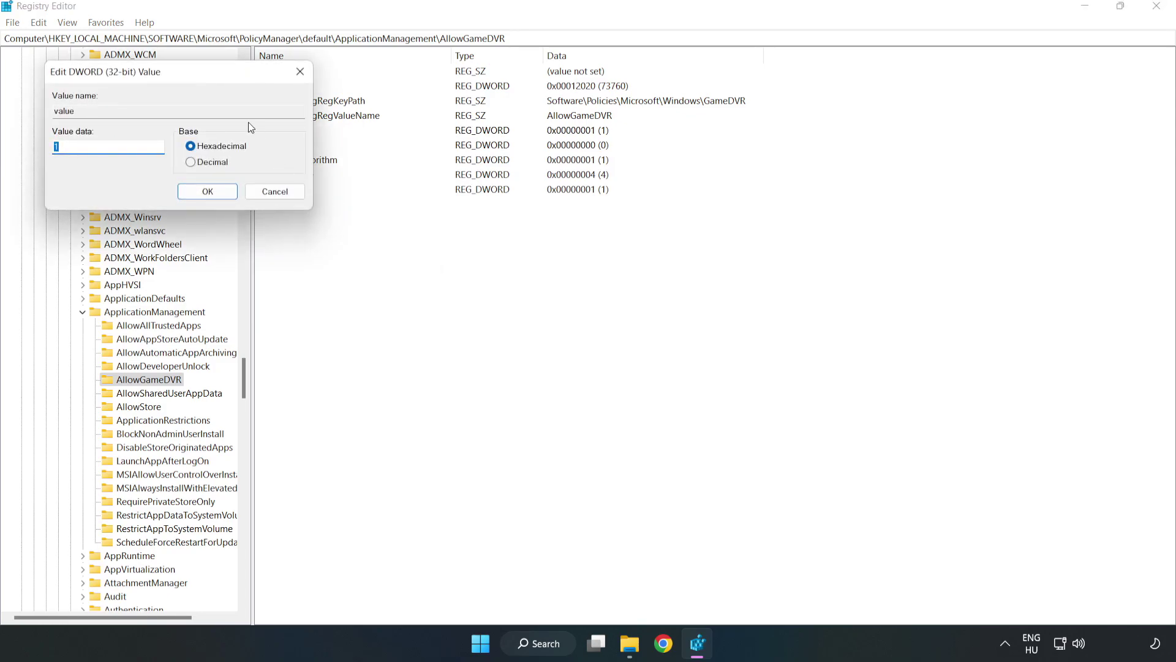
pyautogui.moveTo(216, 77); pyautogui.dragTo(598, 244)
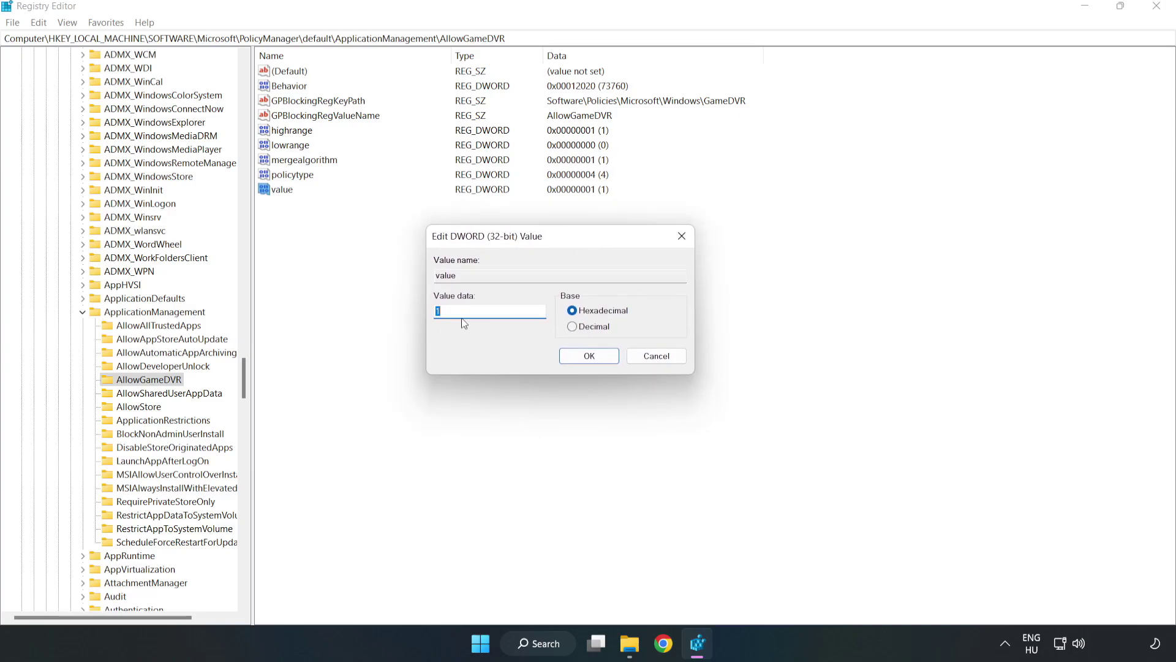
pyautogui.write('0')
pyautogui.click(593, 356)
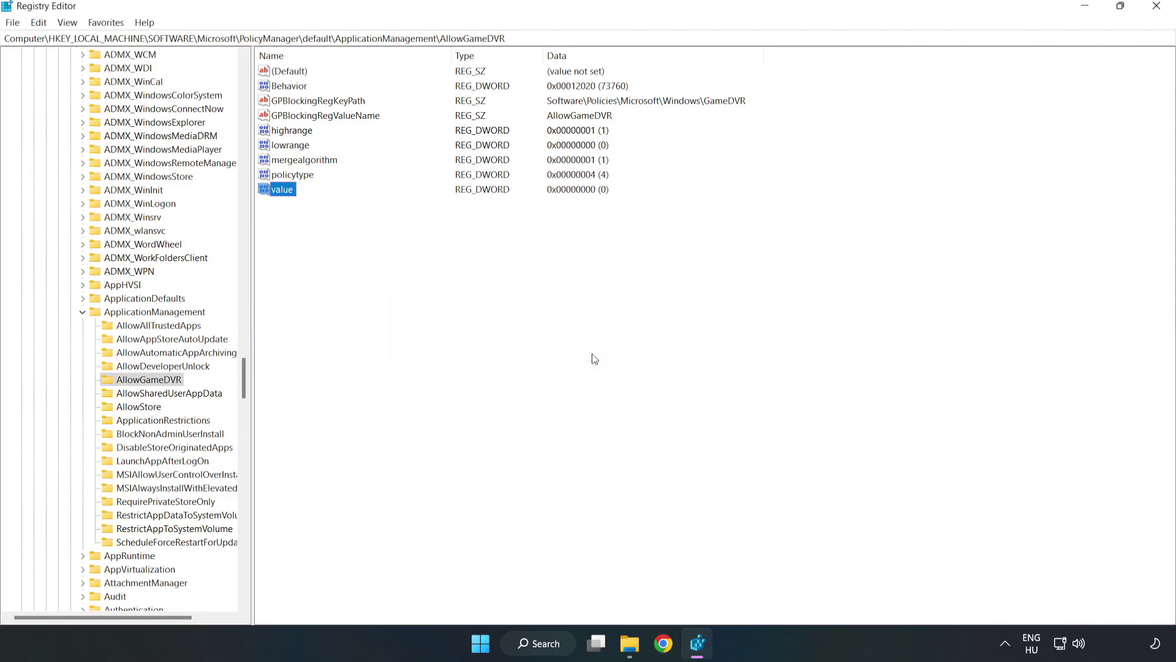
pyautogui.click(1157, 8)
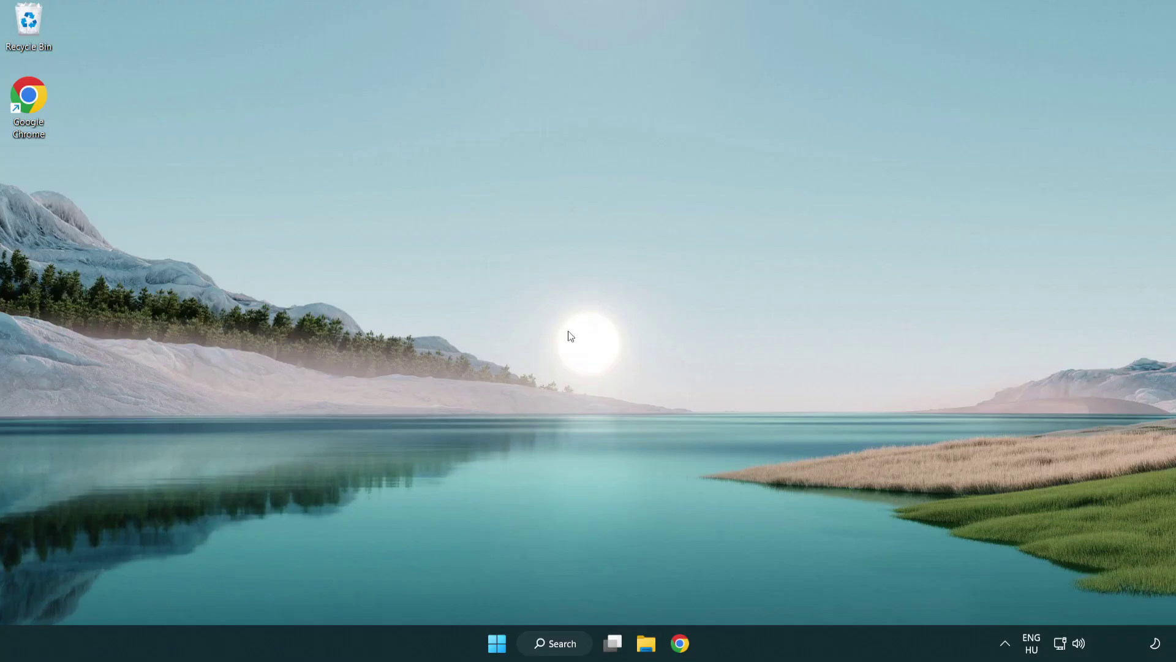
# Step: Open Chrome on the DirectX End-User Runtime page and download dxwebsetup.exe
pyautogui.click(685, 649)
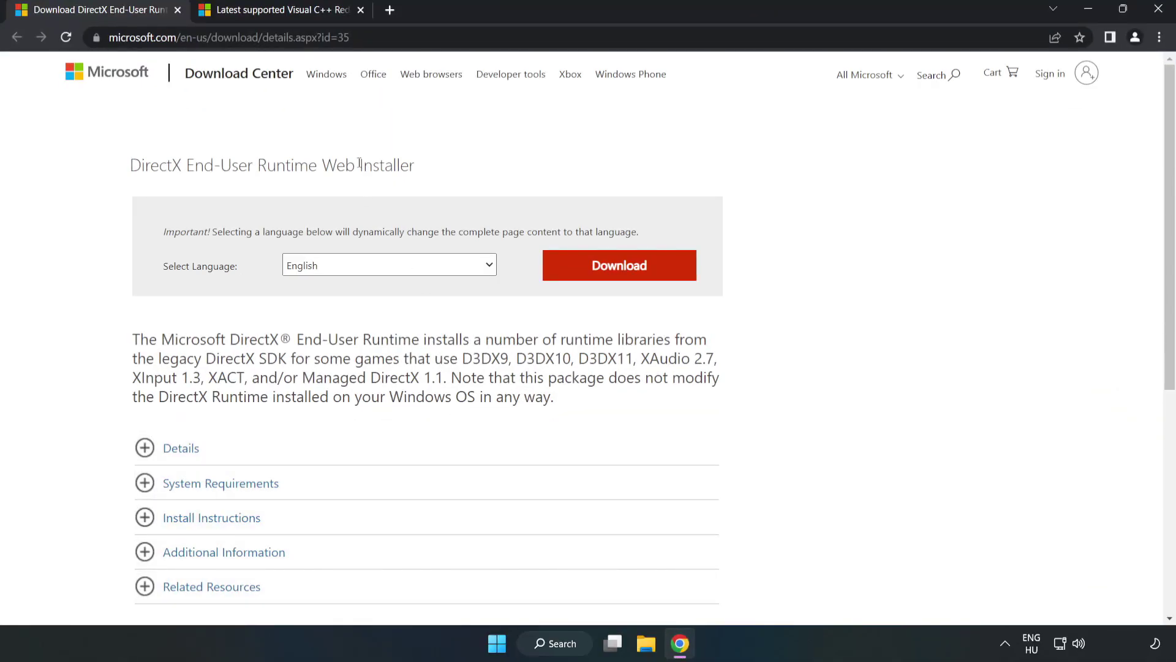
pyautogui.moveTo(351, 37); pyautogui.dragTo(156, 37)
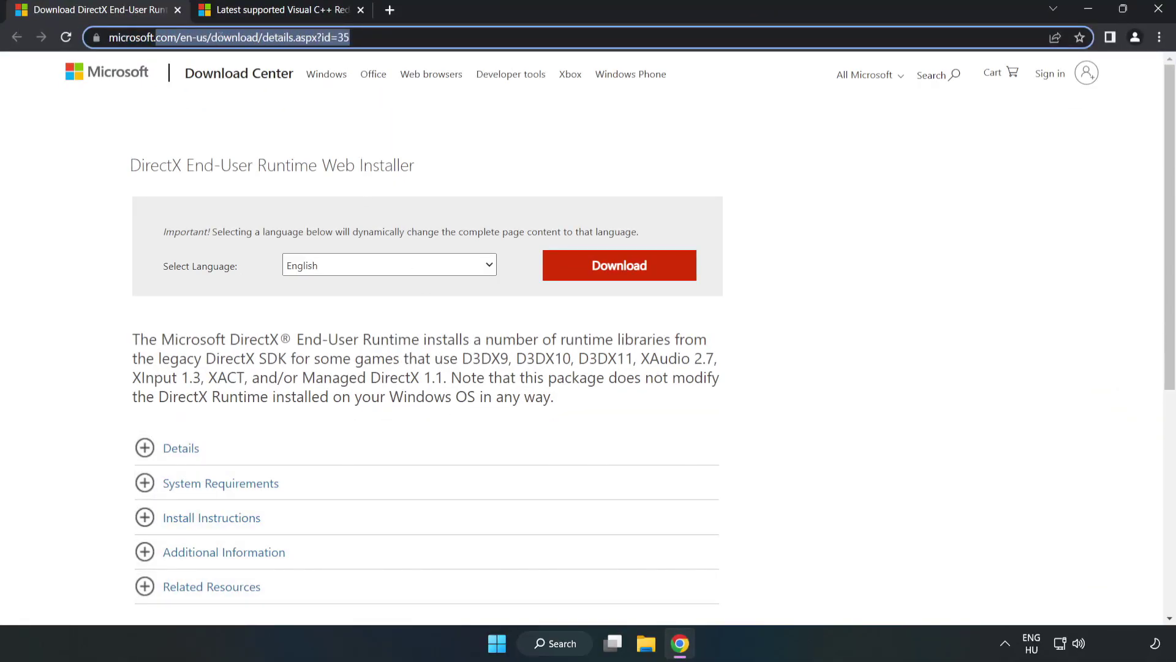
pyautogui.click(476, 146)
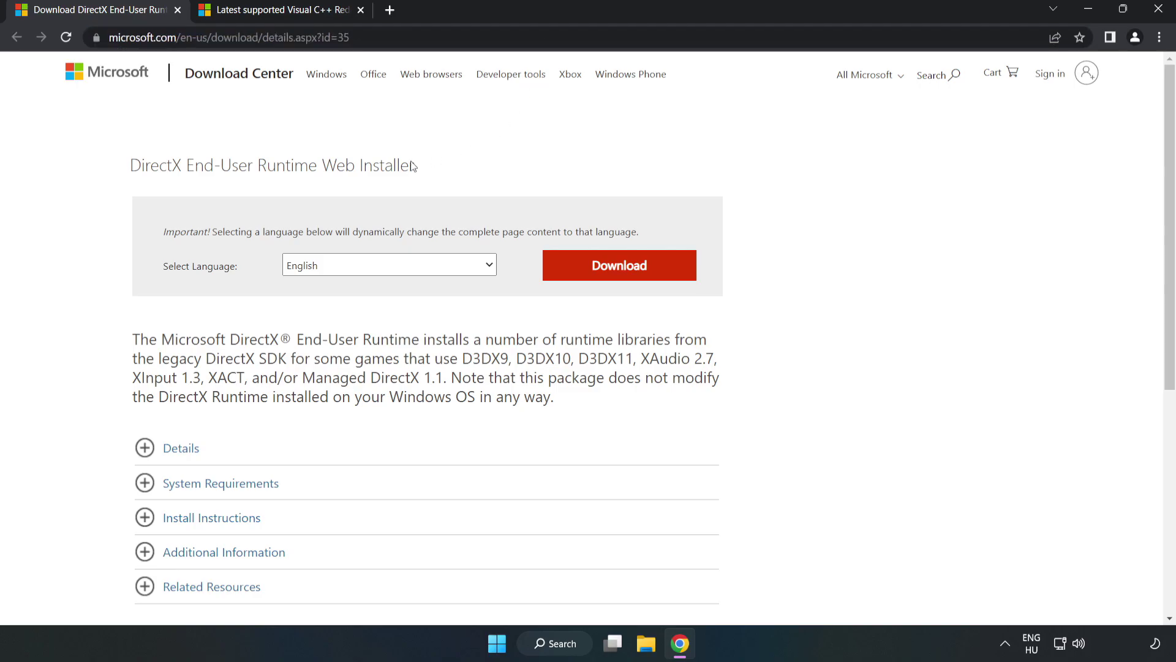
pyautogui.click(626, 279)
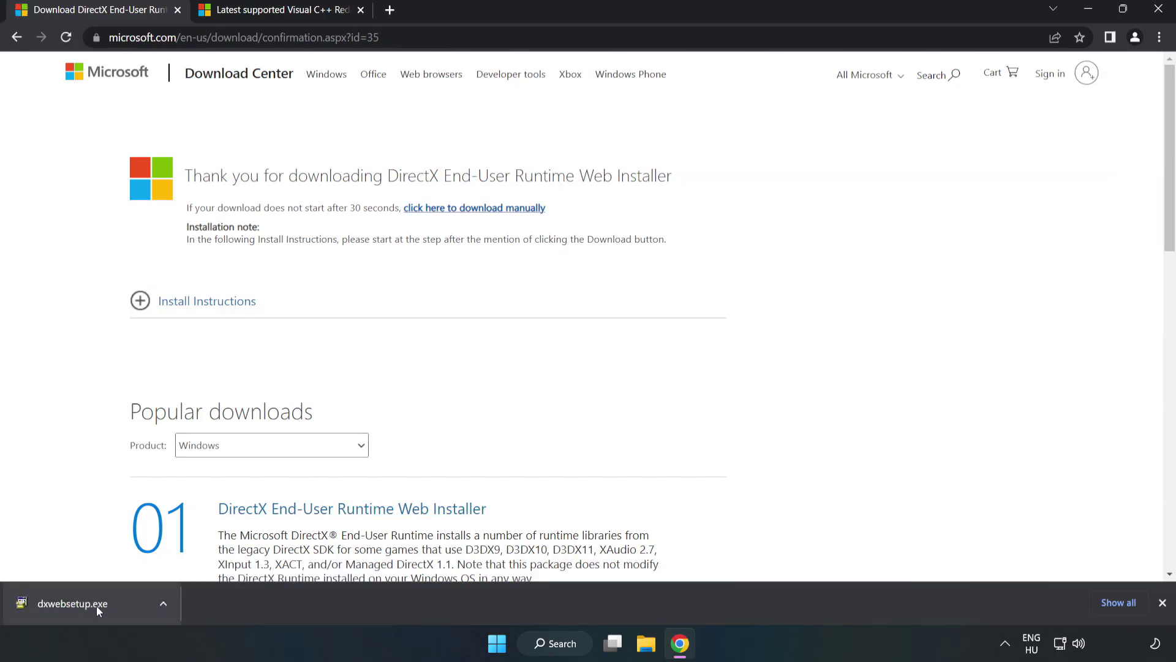
# Step: Run dxwebsetup.exe, accept the license, untick the Bing Bar, and finish the installation
pyautogui.click(119, 606)
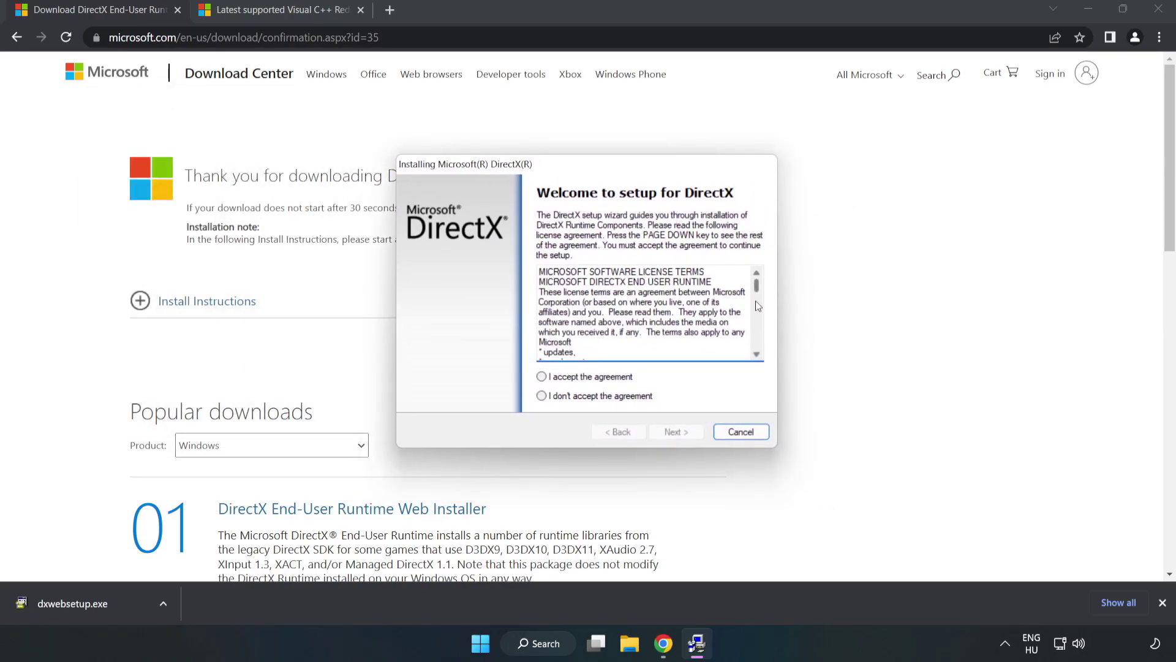
pyautogui.moveTo(757, 285); pyautogui.dragTo(757, 341)
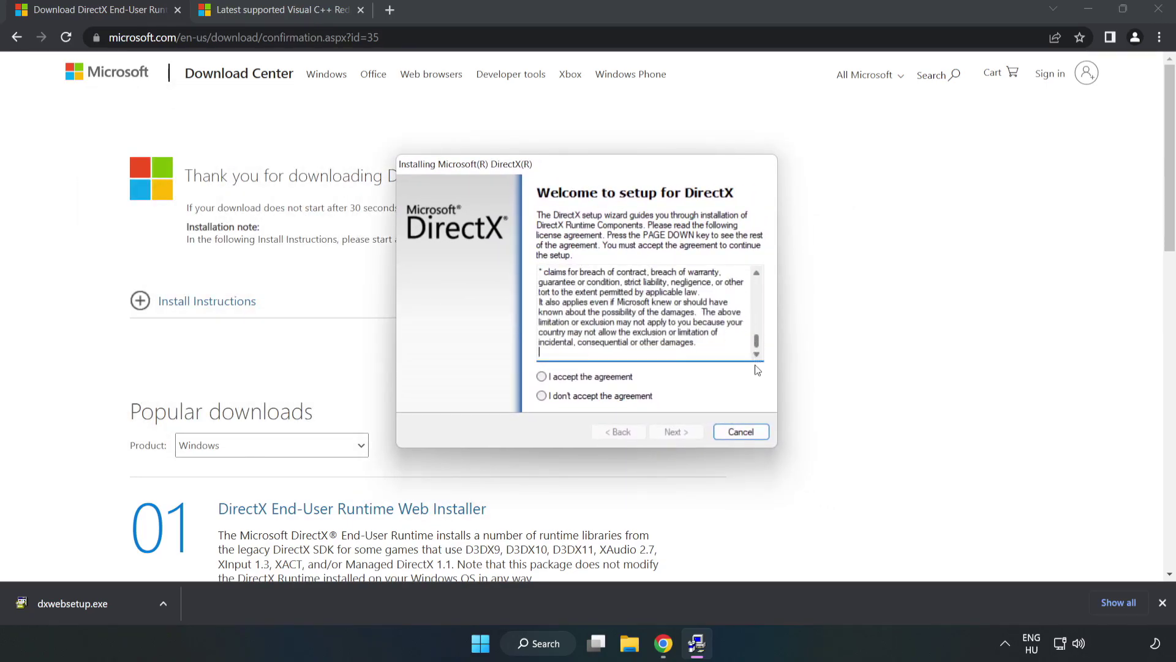
pyautogui.click(542, 377)
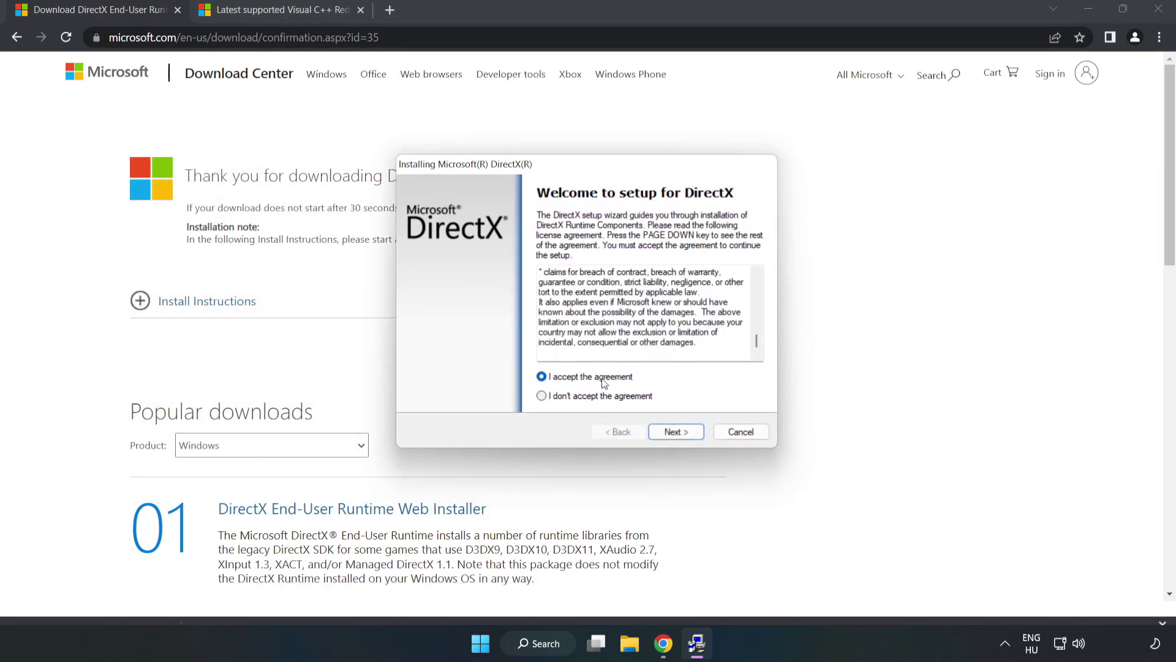
pyautogui.click(676, 432)
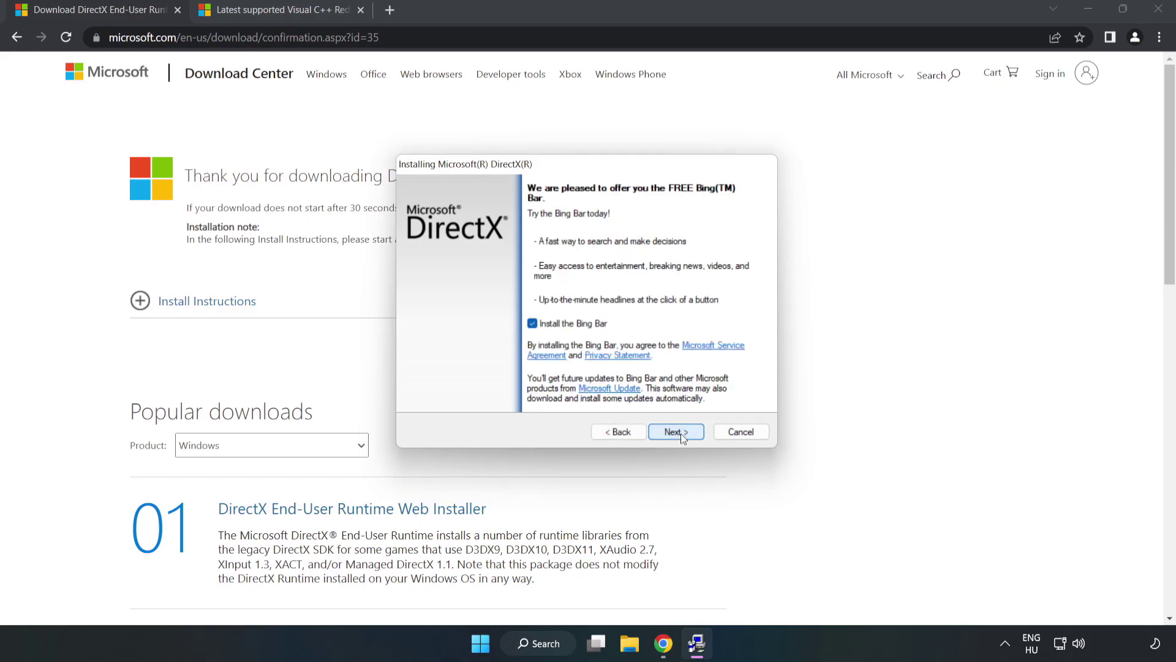
pyautogui.click(532, 323)
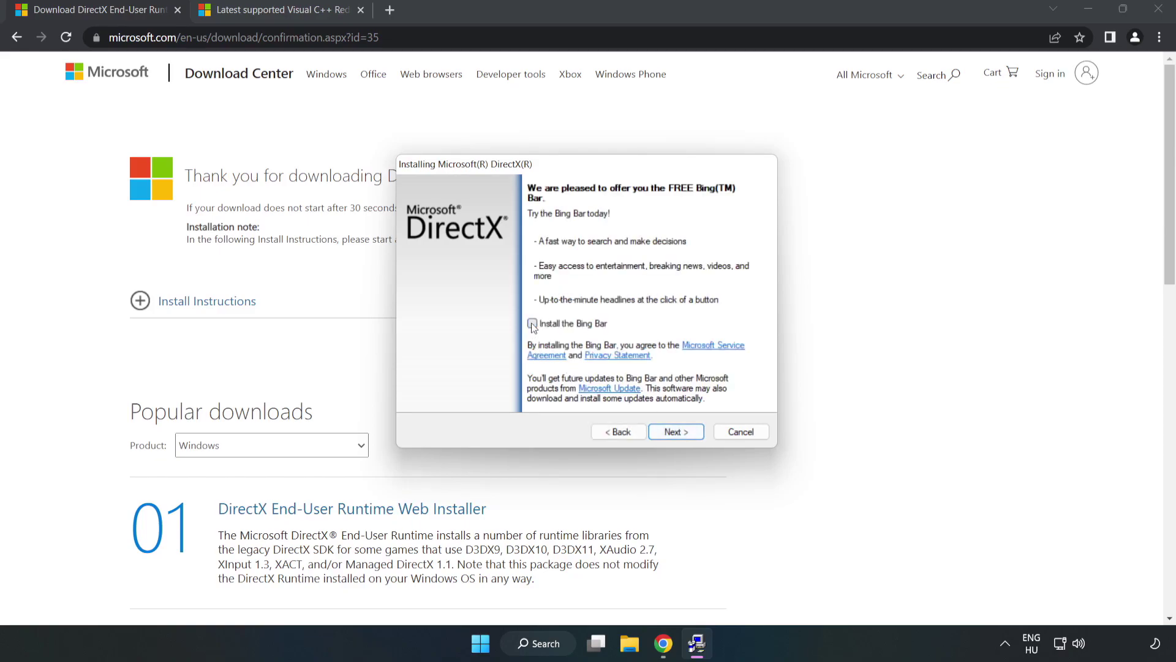
pyautogui.click(678, 433)
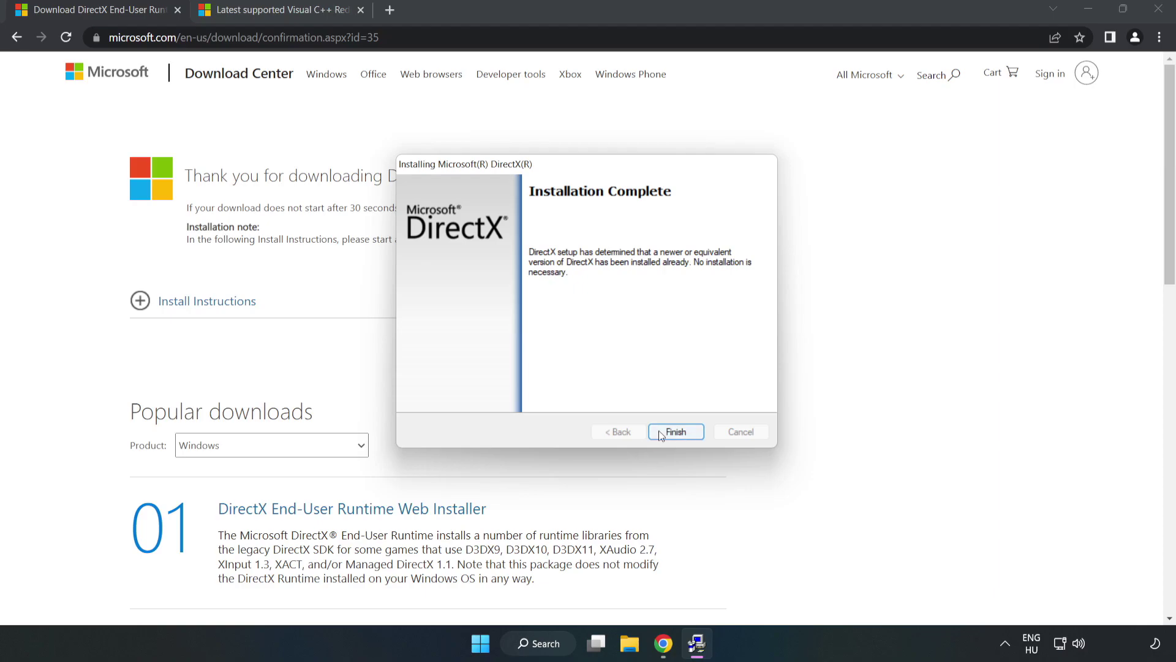
pyautogui.click(677, 432)
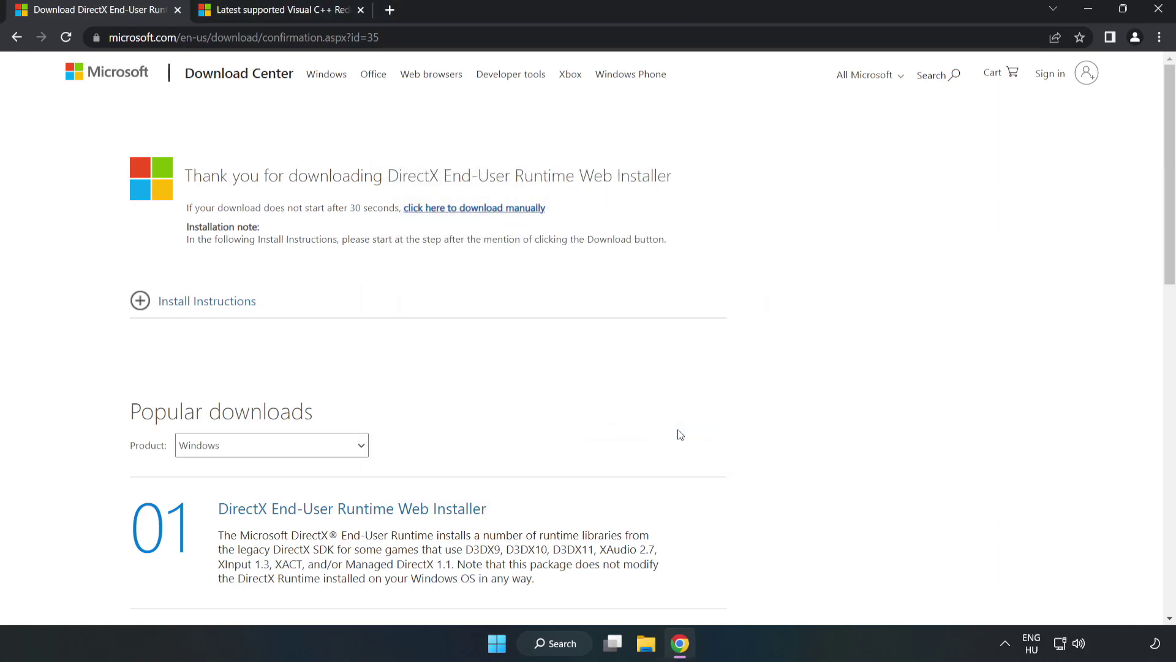
# Step: Close the DirectX tab and download VC_redist ARM64, x86 and x64, allowing multiple downloads
pyautogui.click(177, 11)
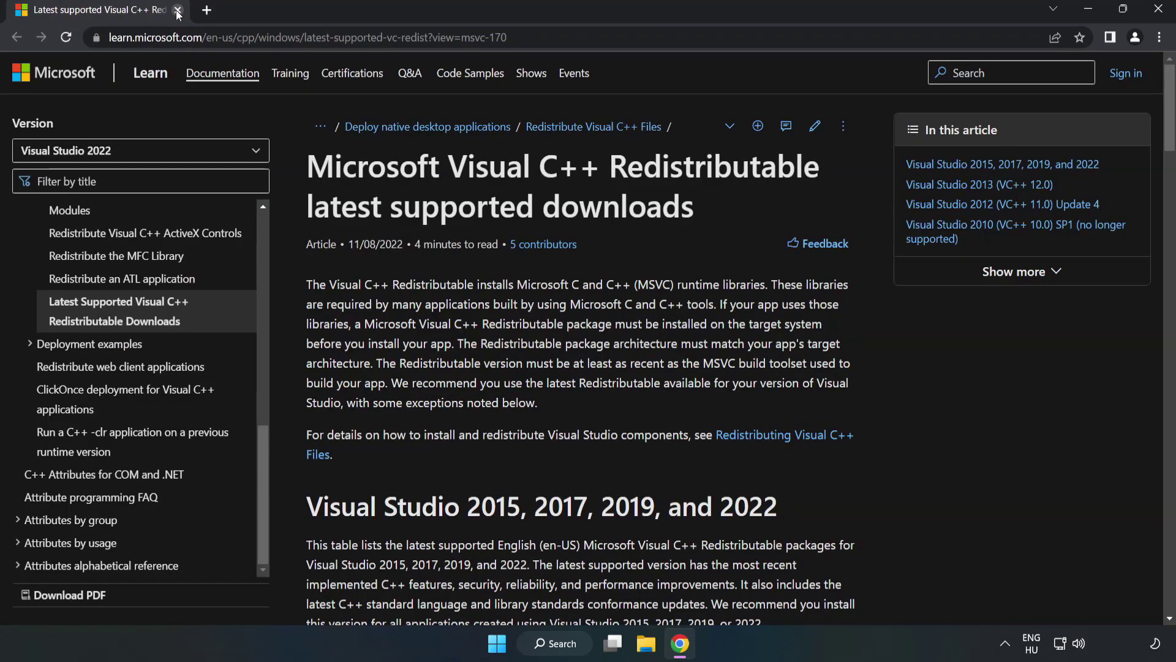
pyautogui.click(237, 37)
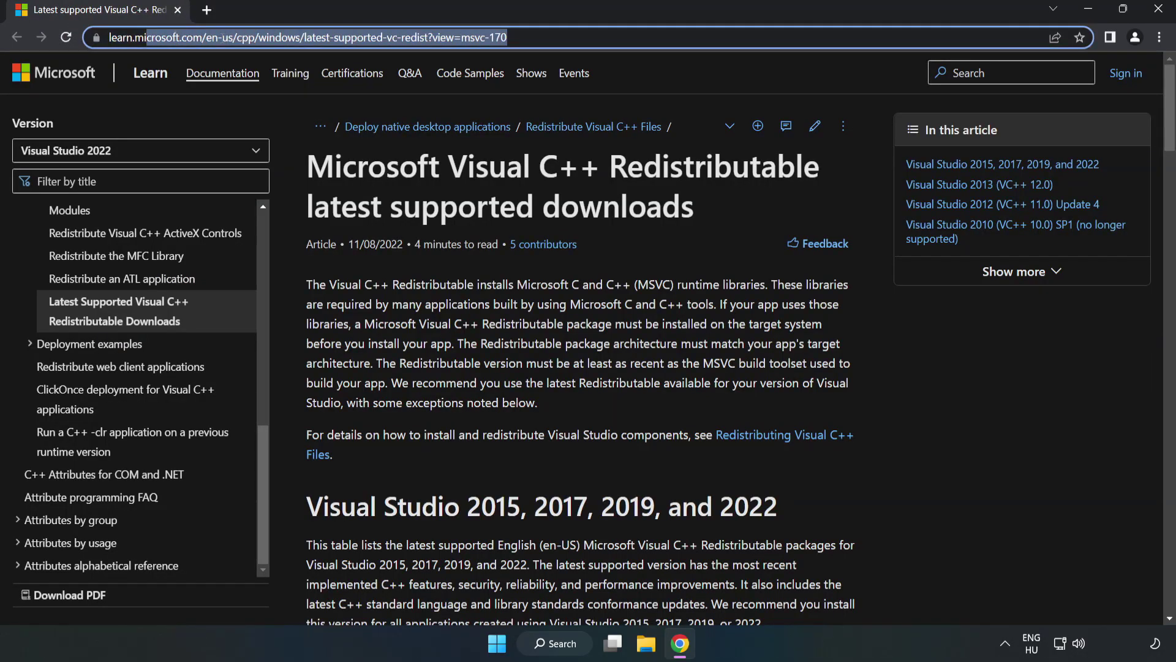
pyautogui.click(698, 153)
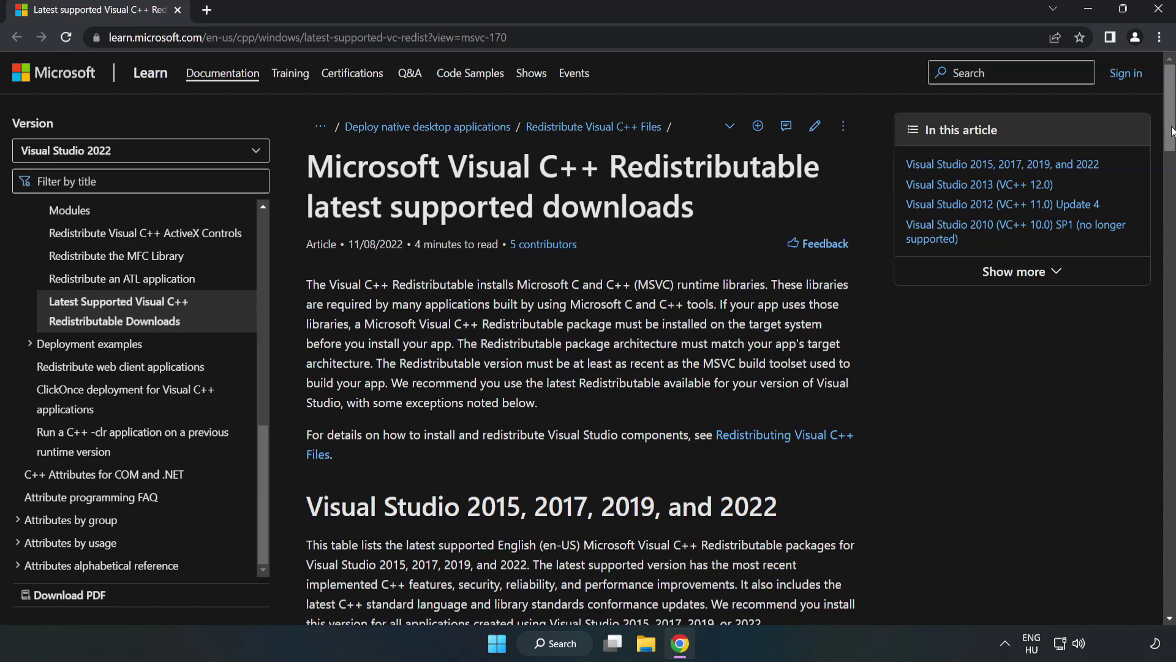
pyautogui.scroll(-1, 1170, 149)
pyautogui.scroll(-5, 1170, 148)
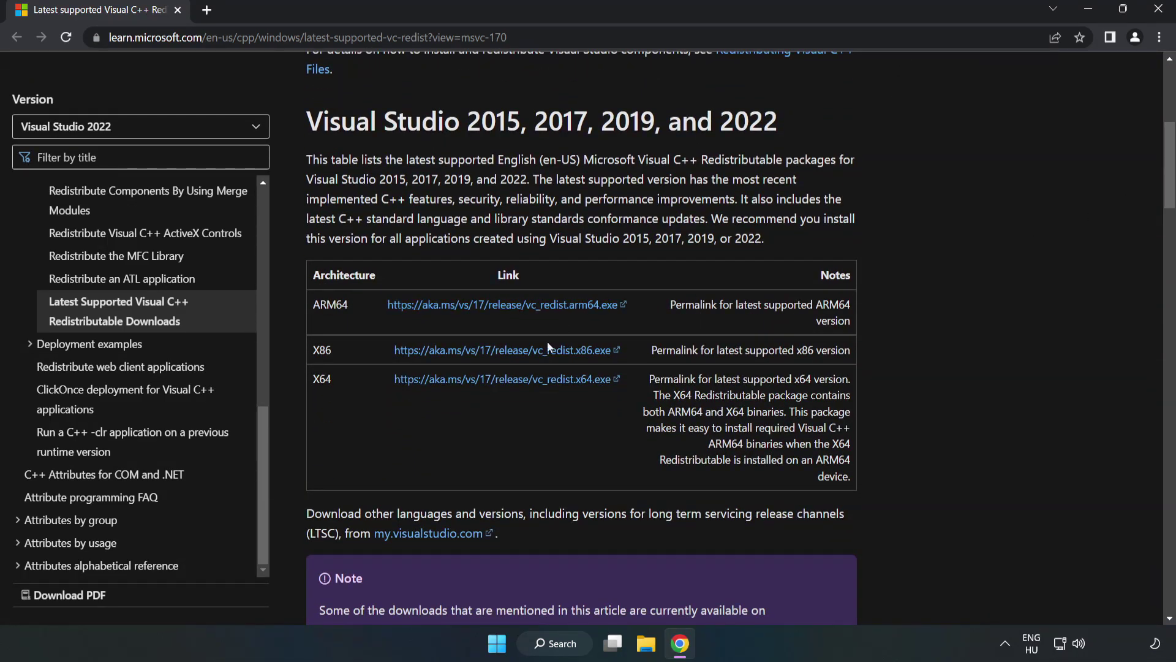
pyautogui.click(518, 354)
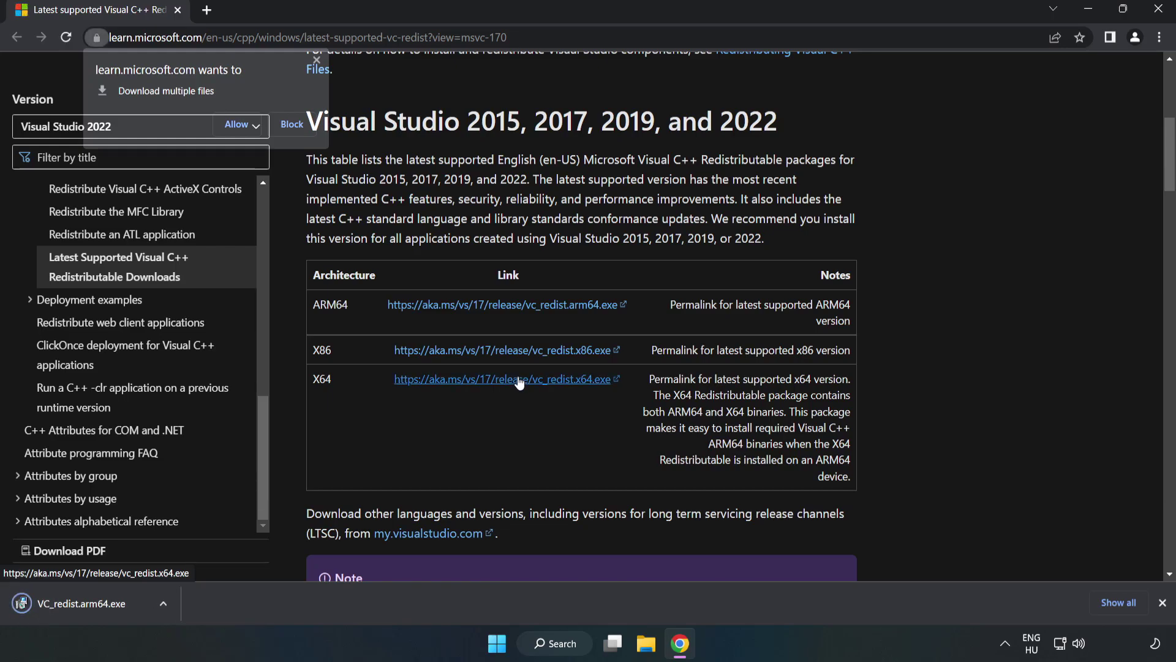
pyautogui.click(238, 124)
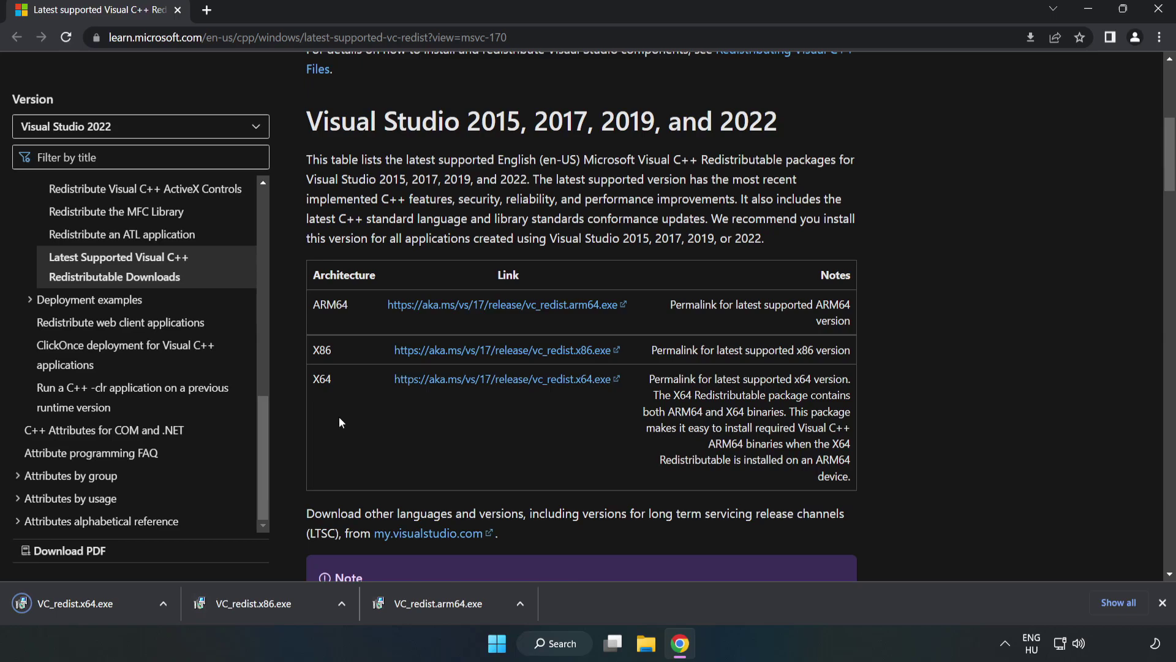
# Step: Try installing VC_redist.arm64.exe with the license accepted, then dismiss its failure message
pyautogui.click(450, 607)
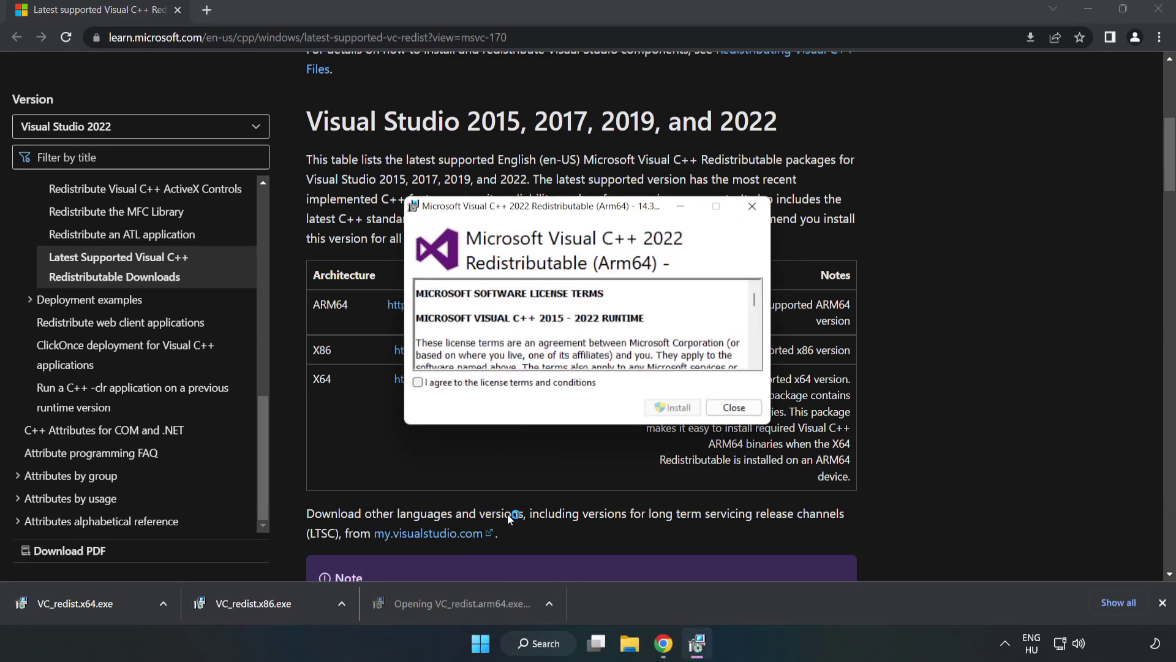
pyautogui.scroll(-15, 747, 293)
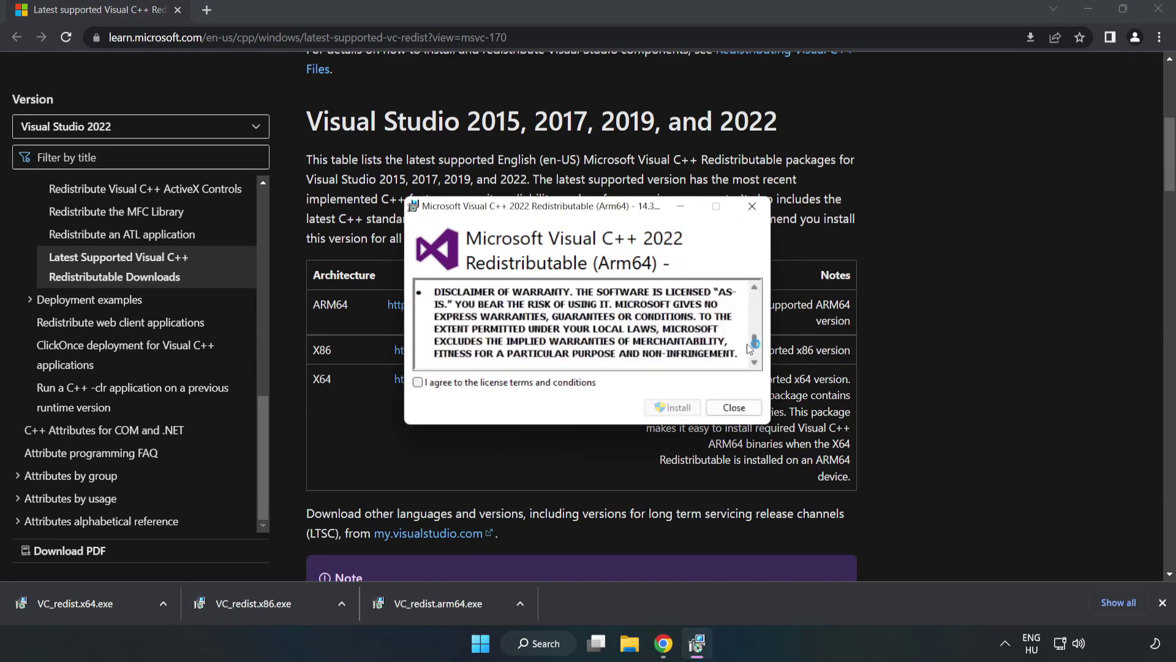
pyautogui.click(517, 383)
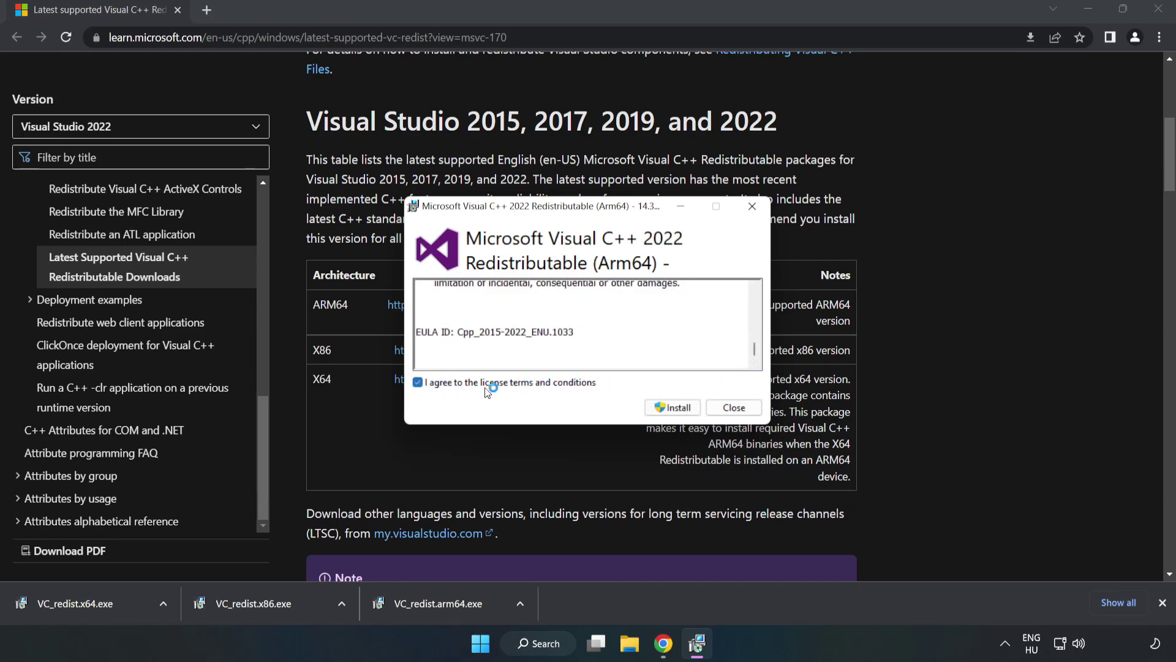
pyautogui.click(674, 408)
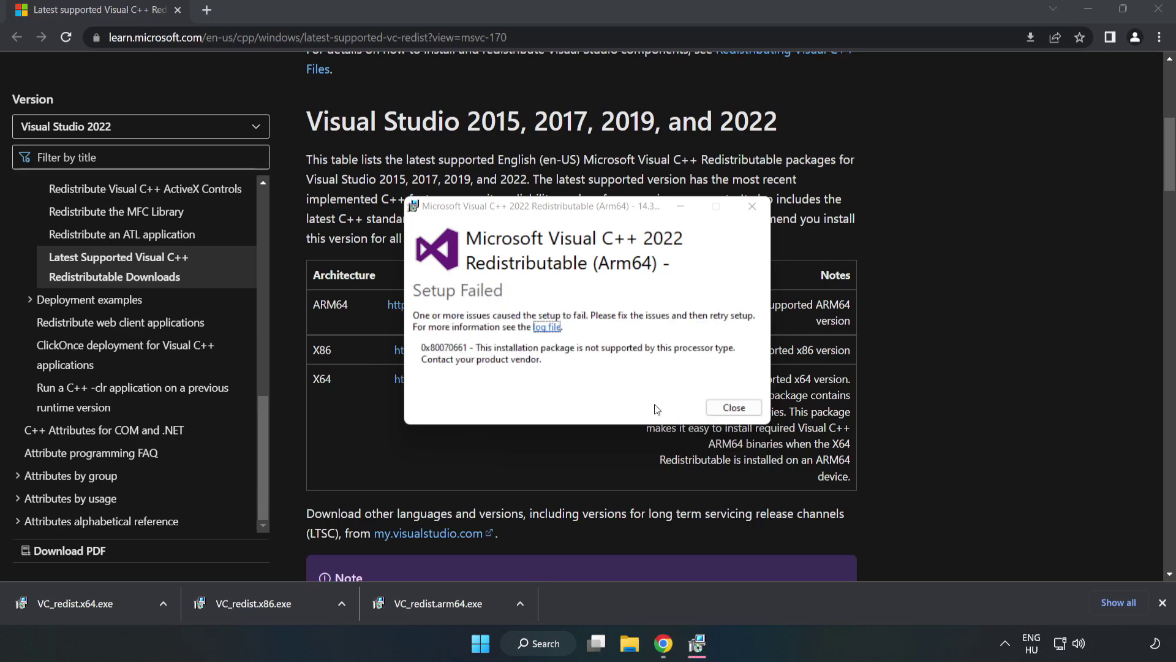
pyautogui.click(732, 410)
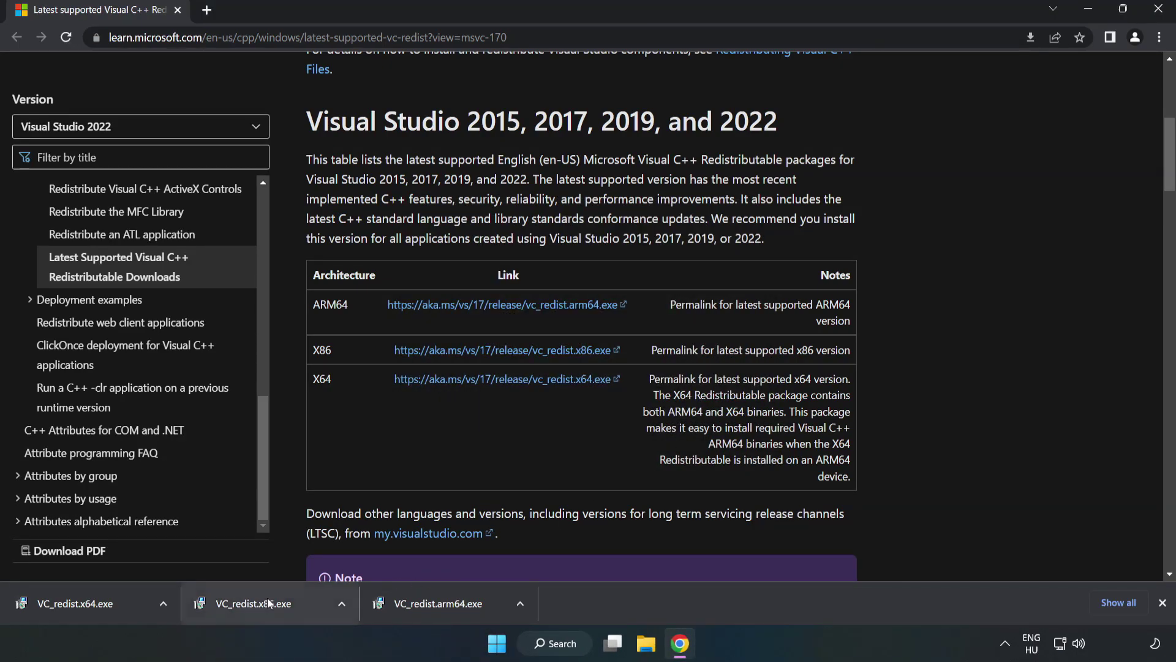
# Step: Install VC_redist.x86.exe and VC_redist.x64.exe, closing each without restarting
pyautogui.click(269, 604)
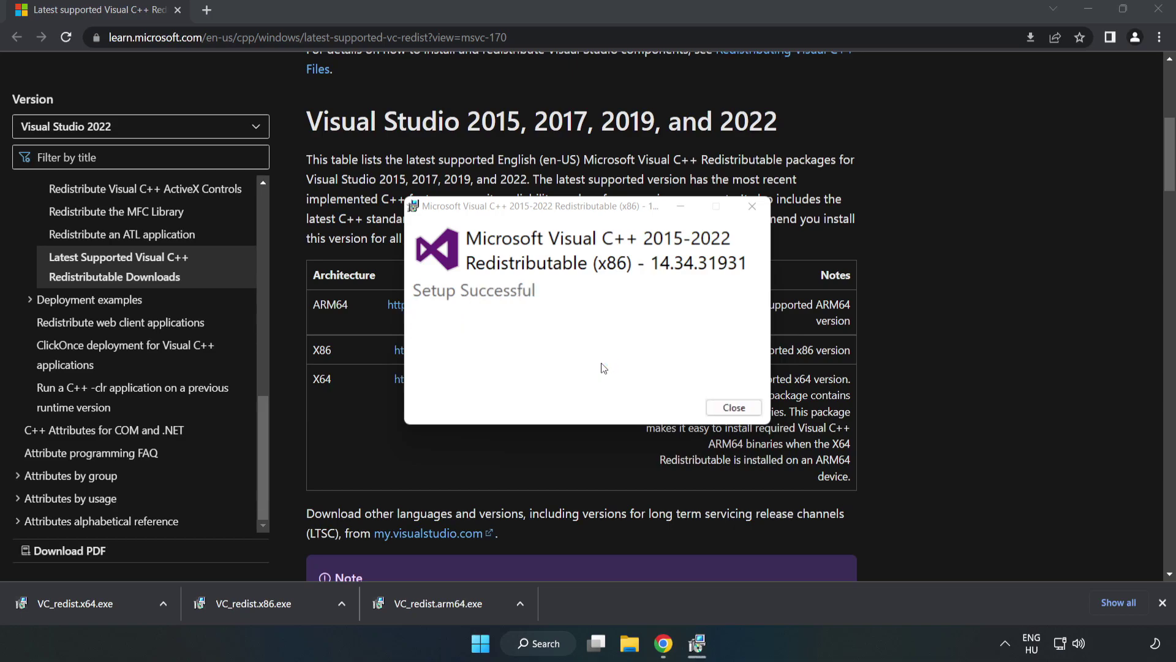
pyautogui.click(734, 407)
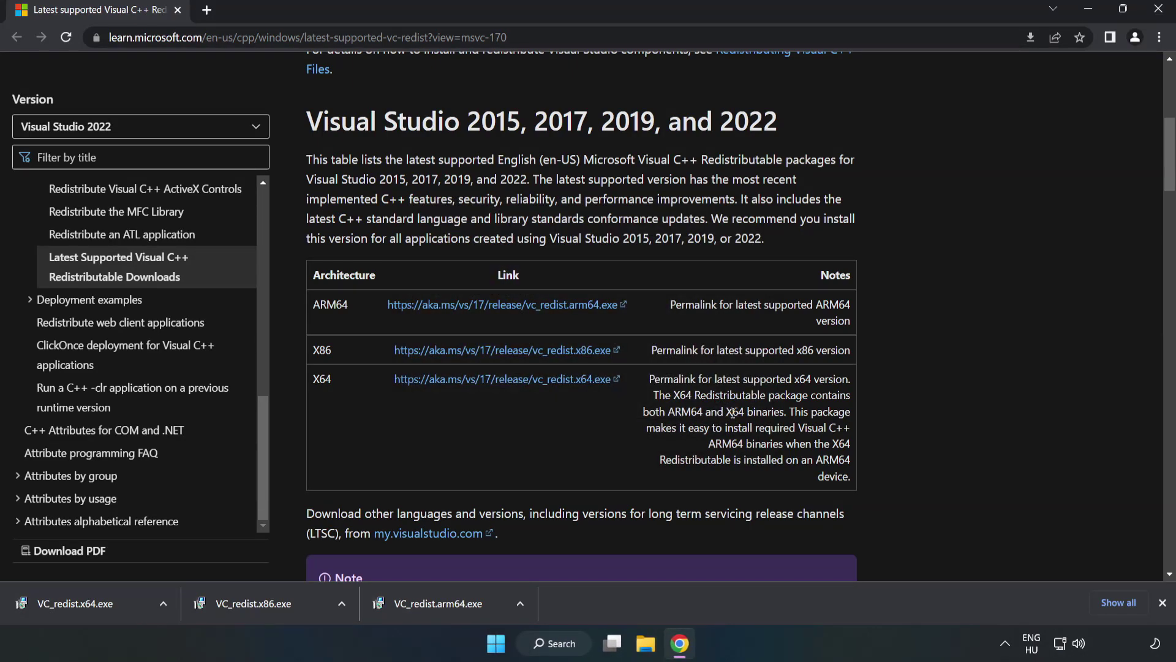
pyautogui.click(64, 601)
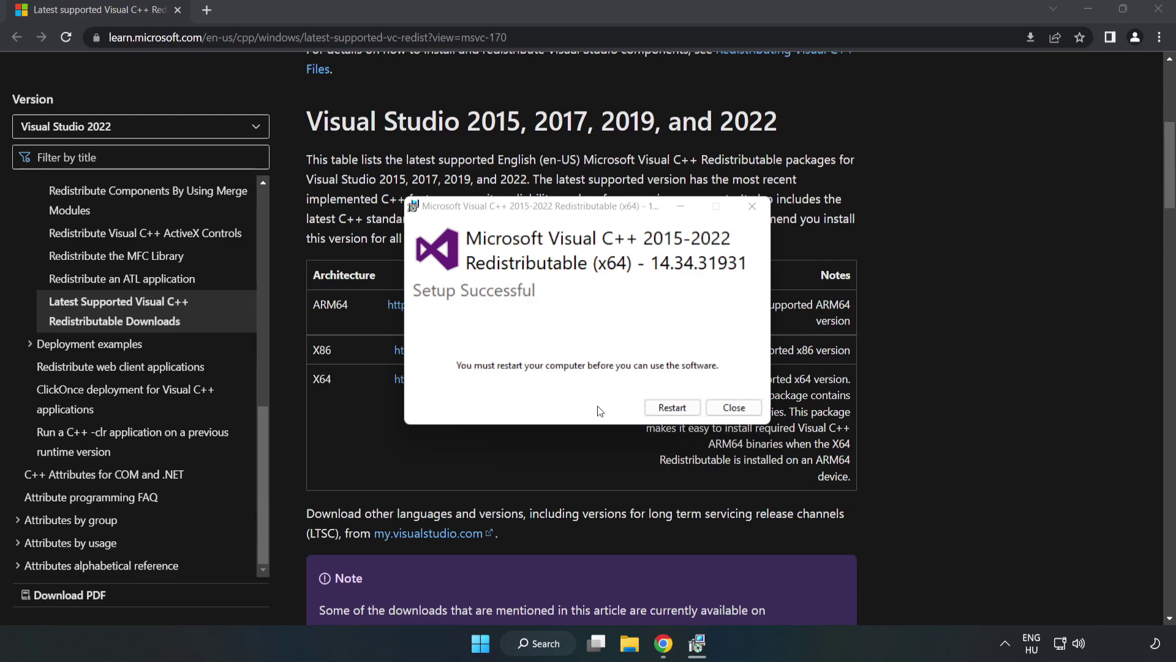
pyautogui.click(735, 409)
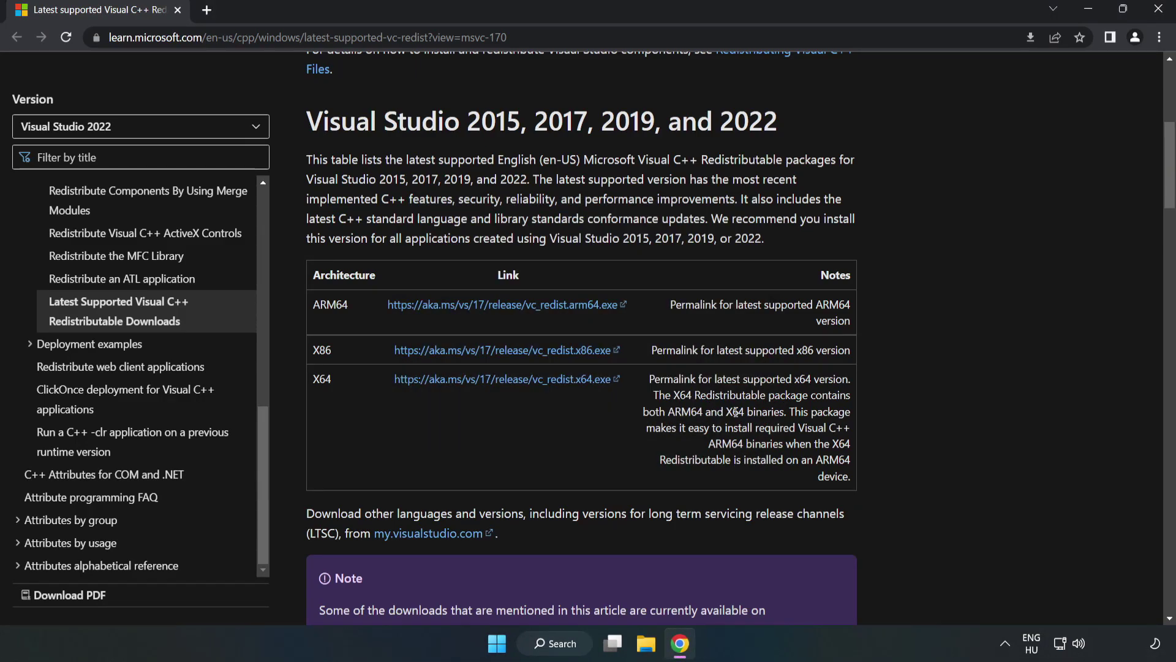
# Step: Close Chrome and open the power options in the Start menu
pyautogui.click(1160, 13)
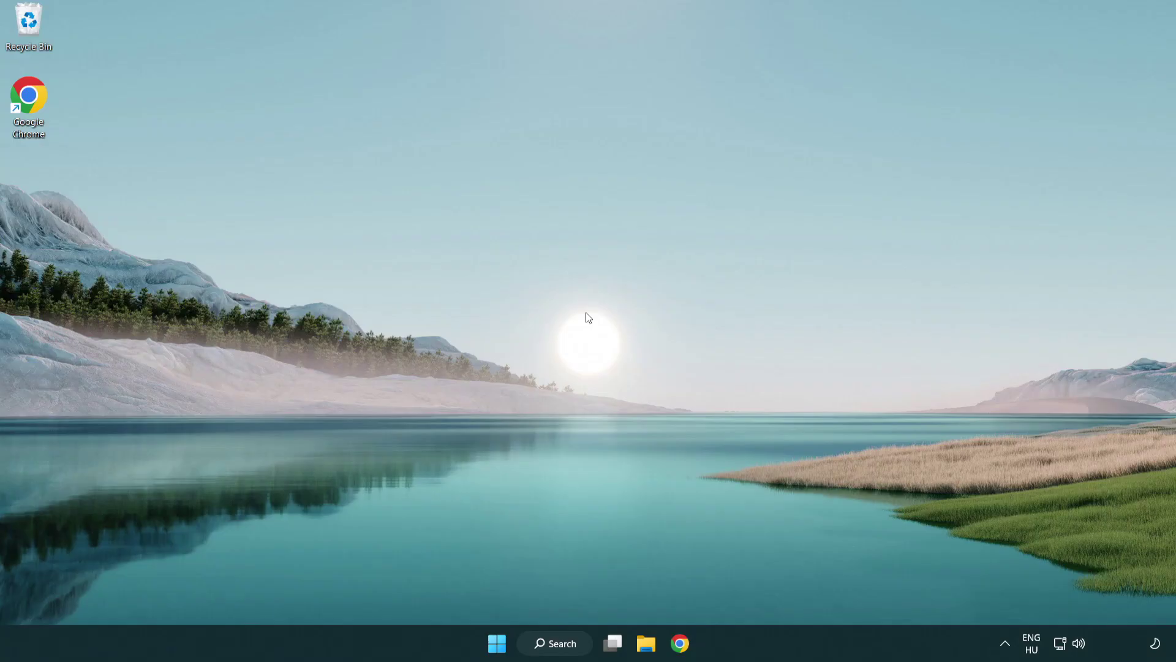
pyautogui.click(497, 643)
pyautogui.click(778, 590)
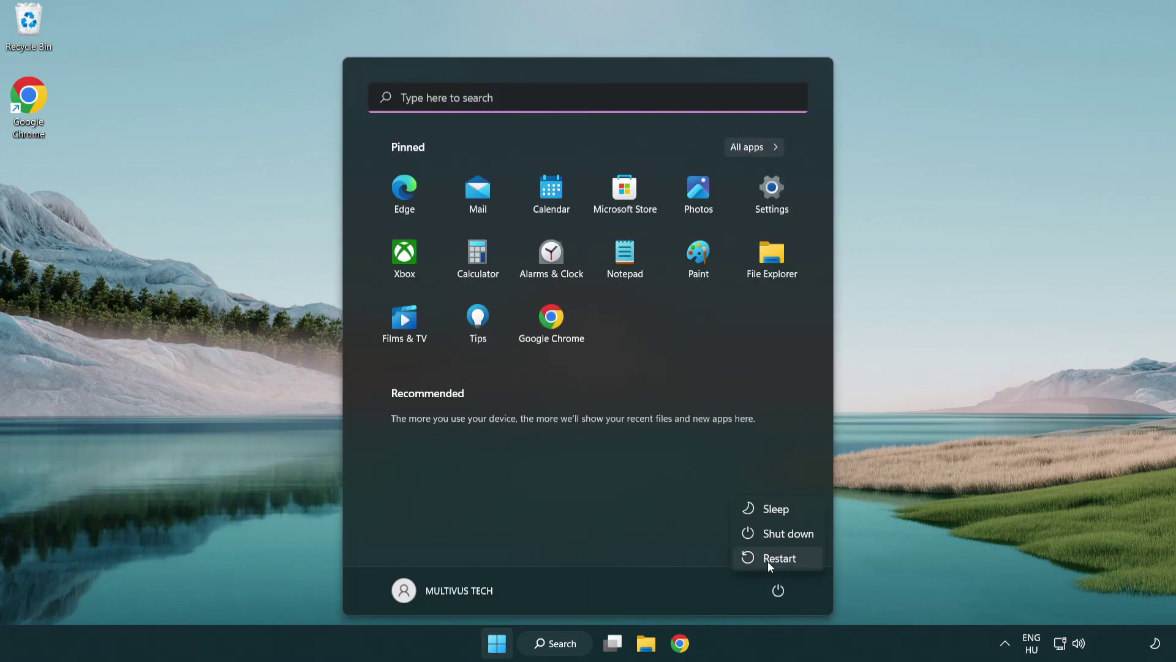